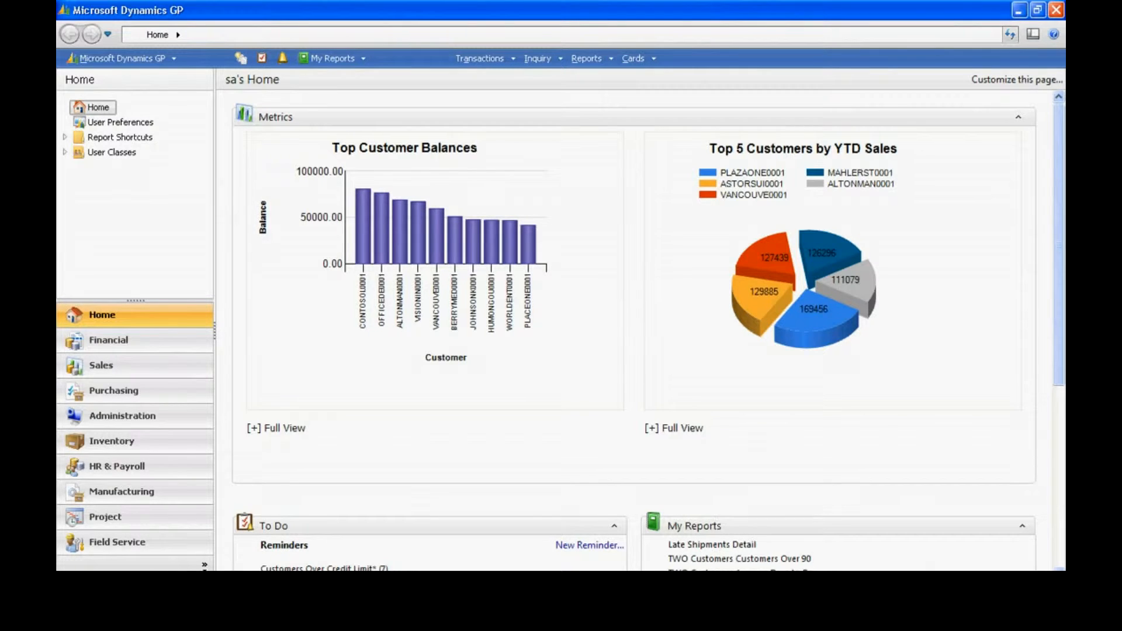
Review the Sales and Purchasing default templates enabled for Fabrikam, Inc. in Template Configuration, then close the configuration window.
left_click(582, 61)
left_click(639, 447)
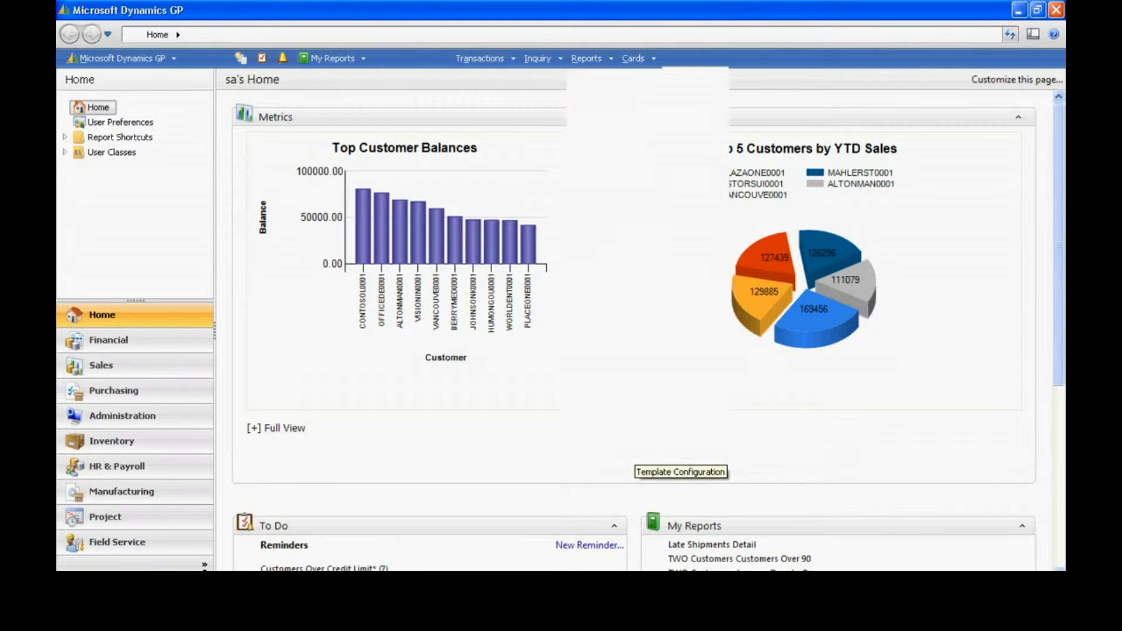
left_click(78, 163)
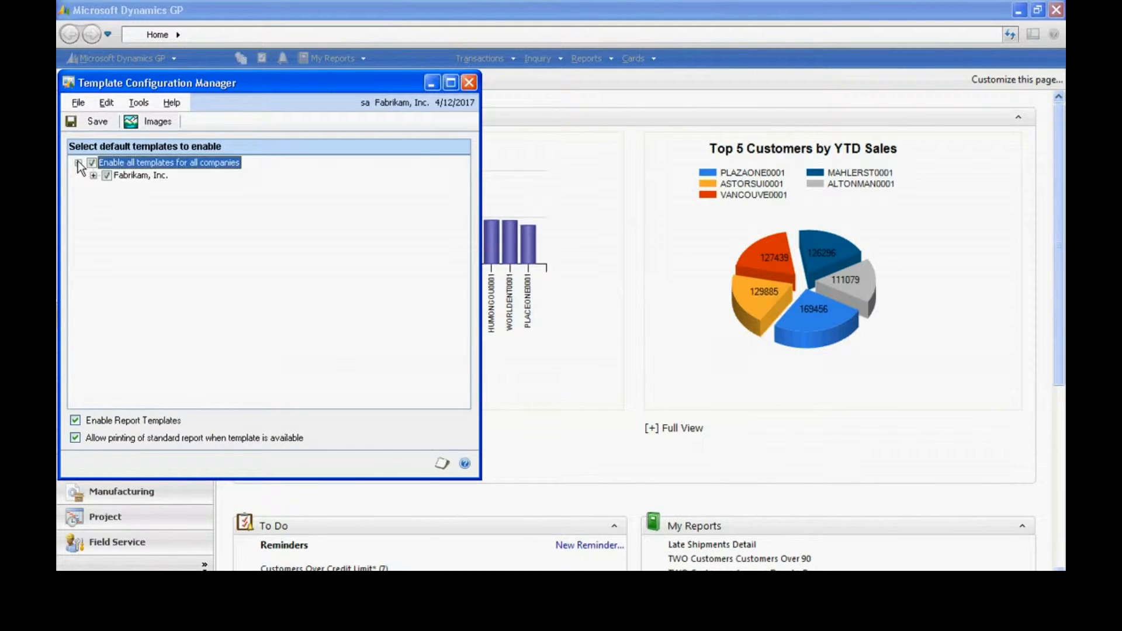
left_click(93, 175)
left_click(109, 187)
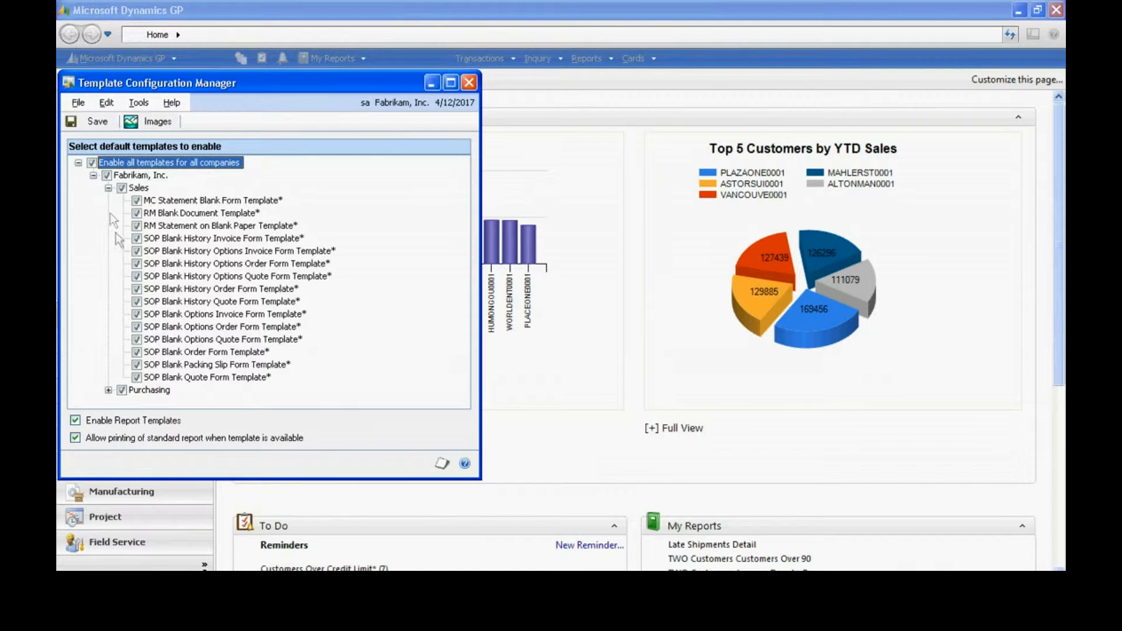
left_click(109, 390)
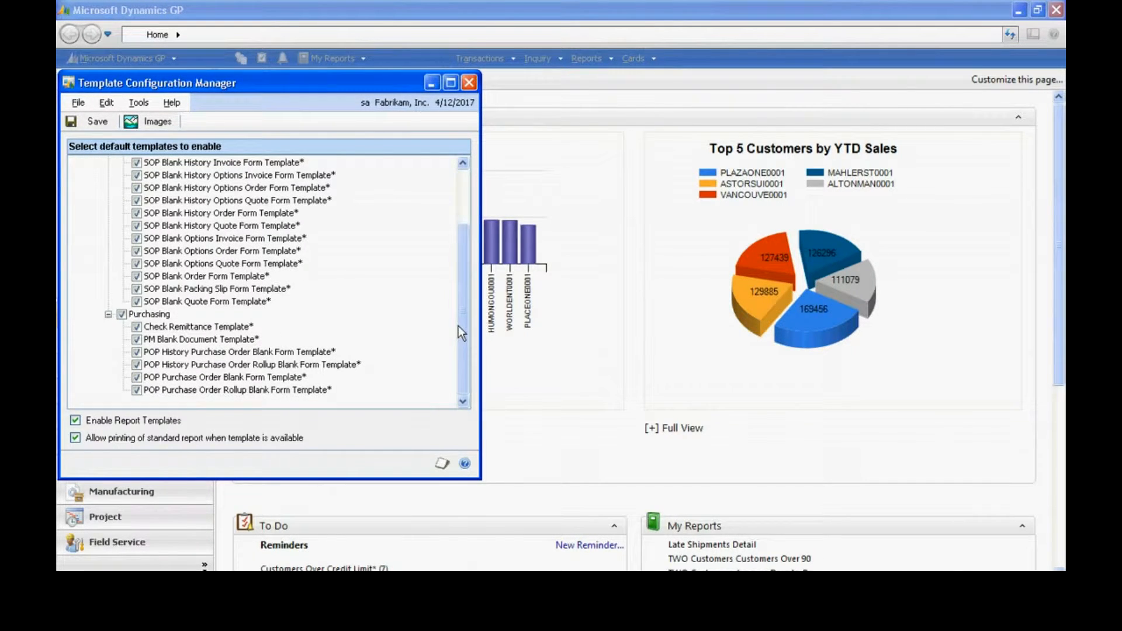
left_click_drag(463, 338, 461, 270)
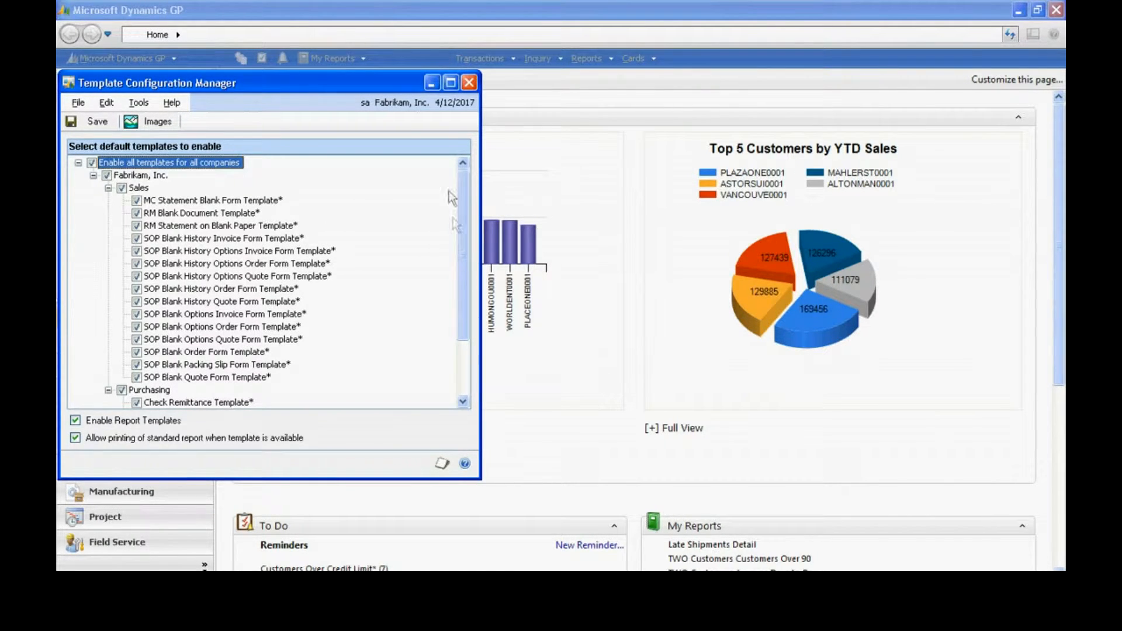
left_click(468, 83)
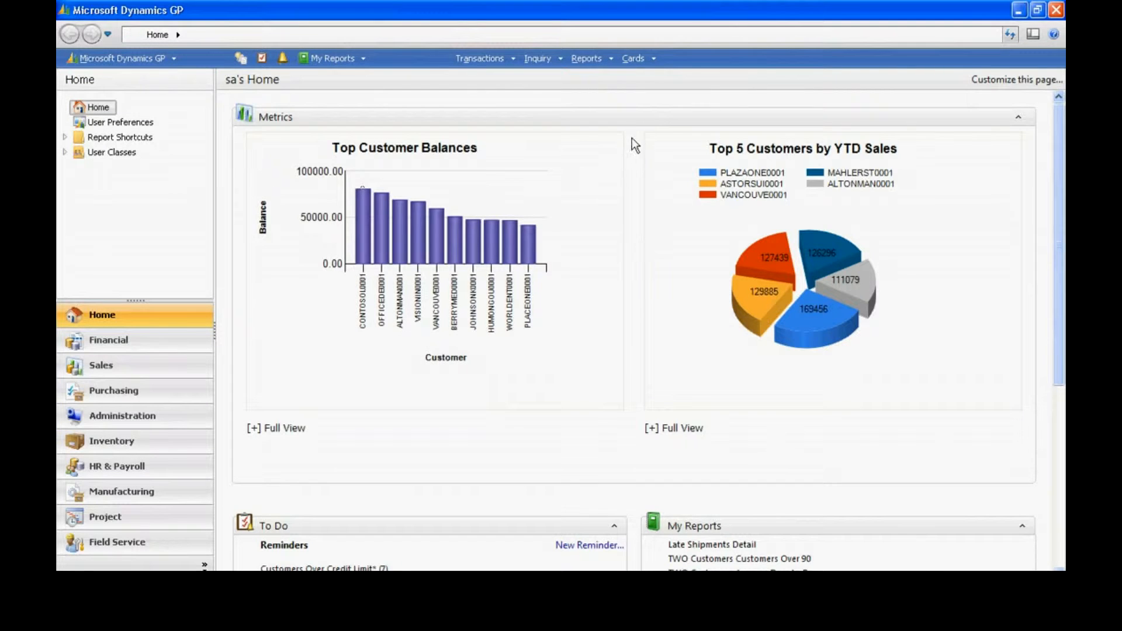
Open Template Maintenance and select the SOP Blank Invoice Form (Original) report.
left_click(586, 58)
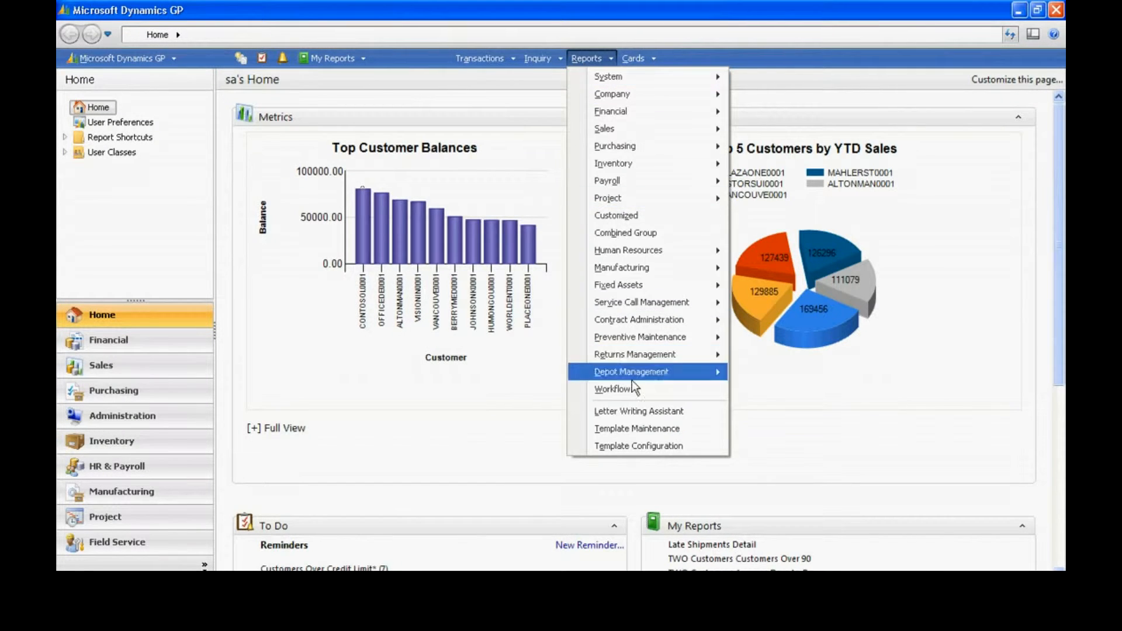
left_click(647, 434)
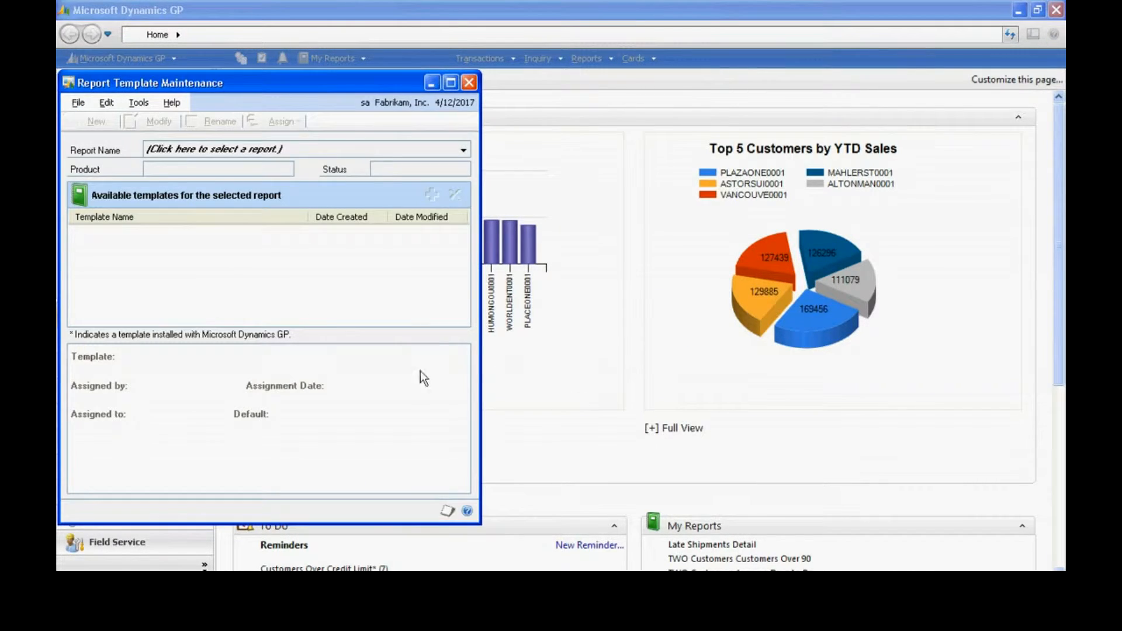
left_click(463, 150)
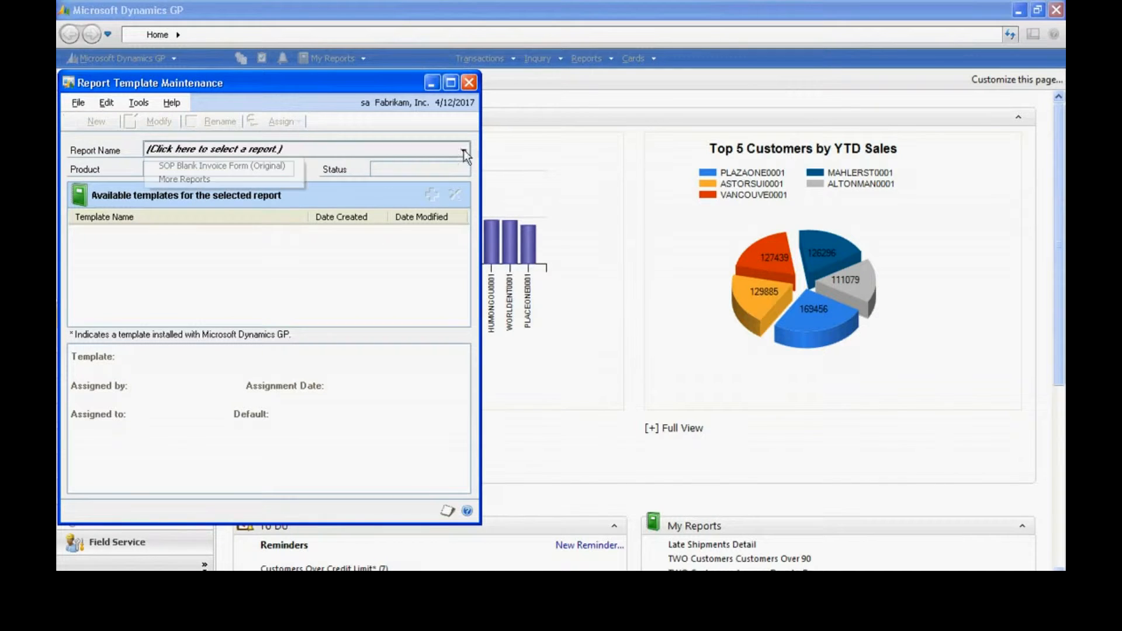
left_click(284, 165)
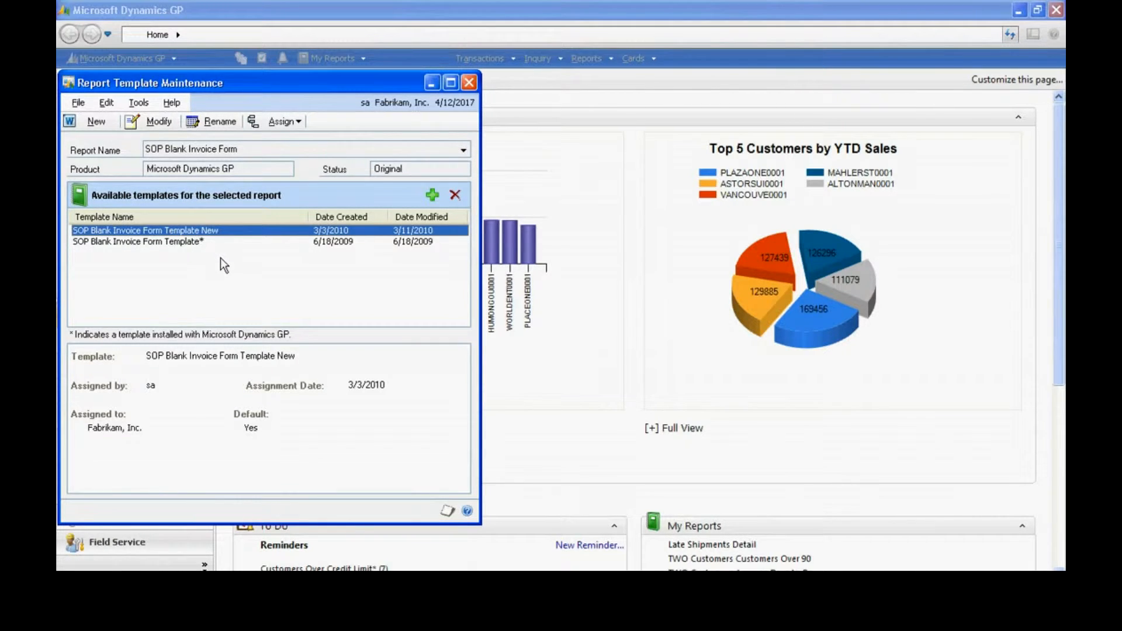
Create a new template named SOP Blank Invoice Form Template from the existing installed SOP Blank Invoice Form Template*.
left_click(68, 120)
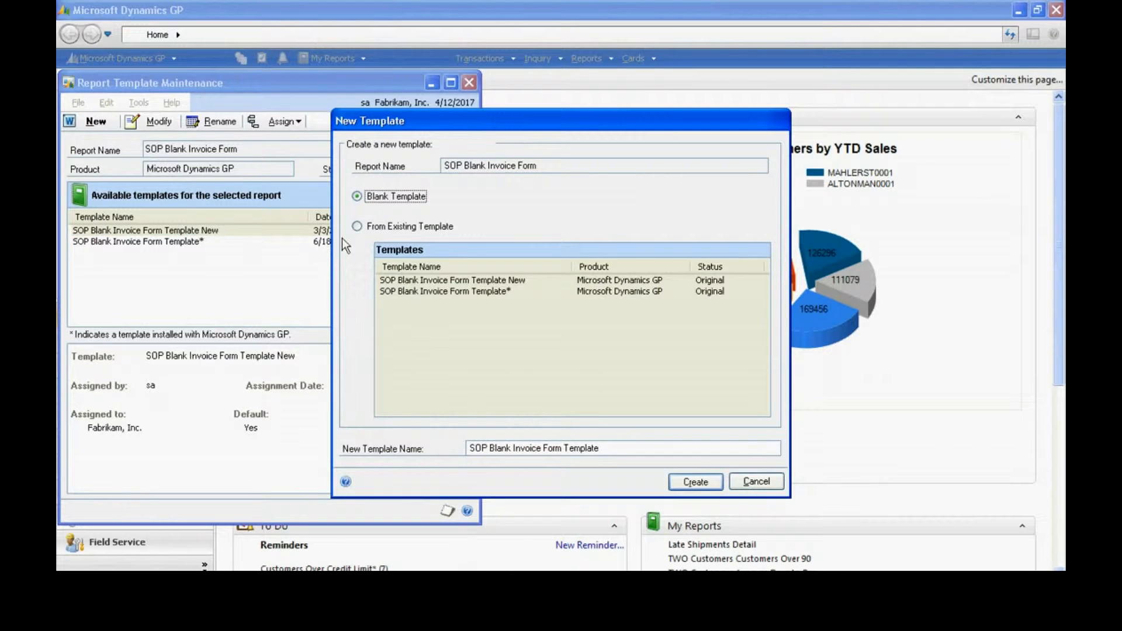
left_click(358, 227)
left_click(472, 292)
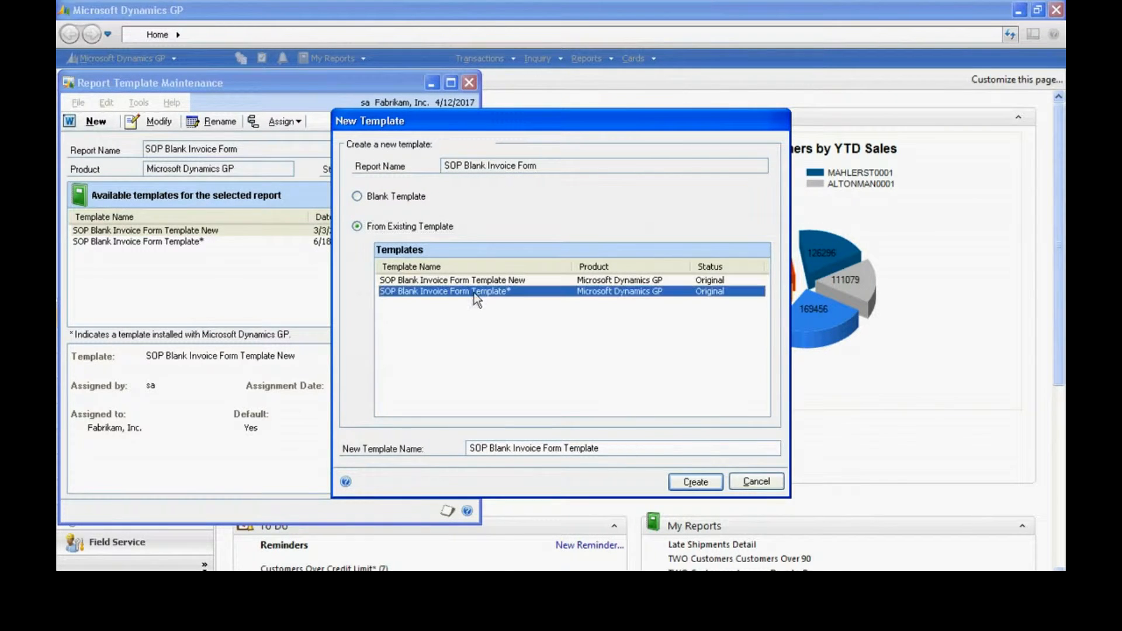
left_click(696, 483)
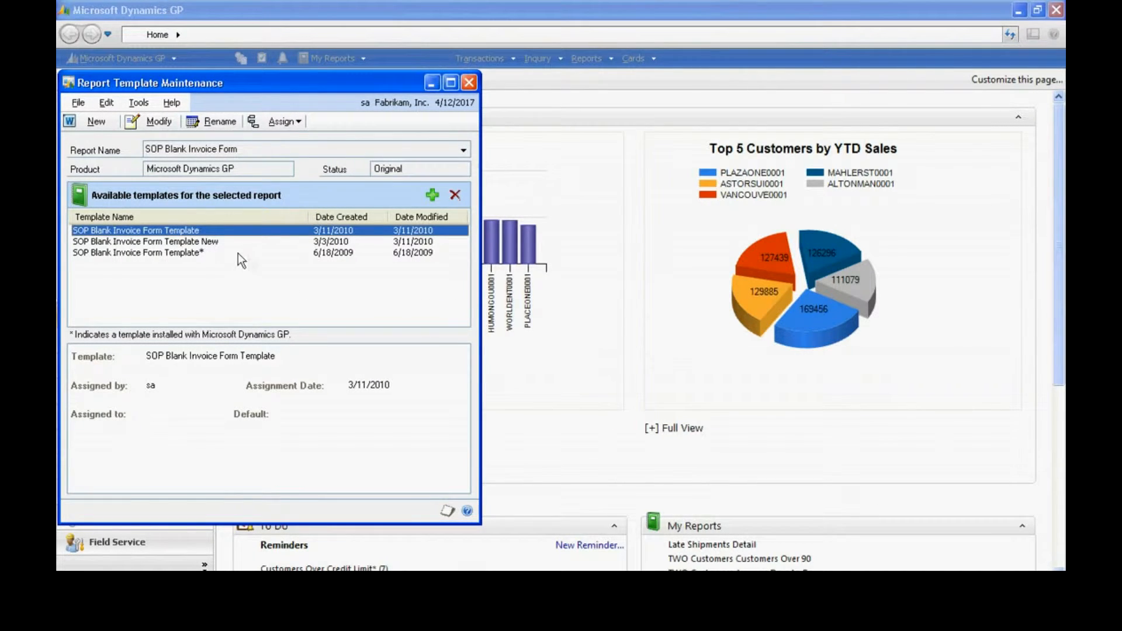
Open the new template for modification in Word and display the ReportHeader fields of the SOP Blank Invoice Form XML resource.
left_click(156, 123)
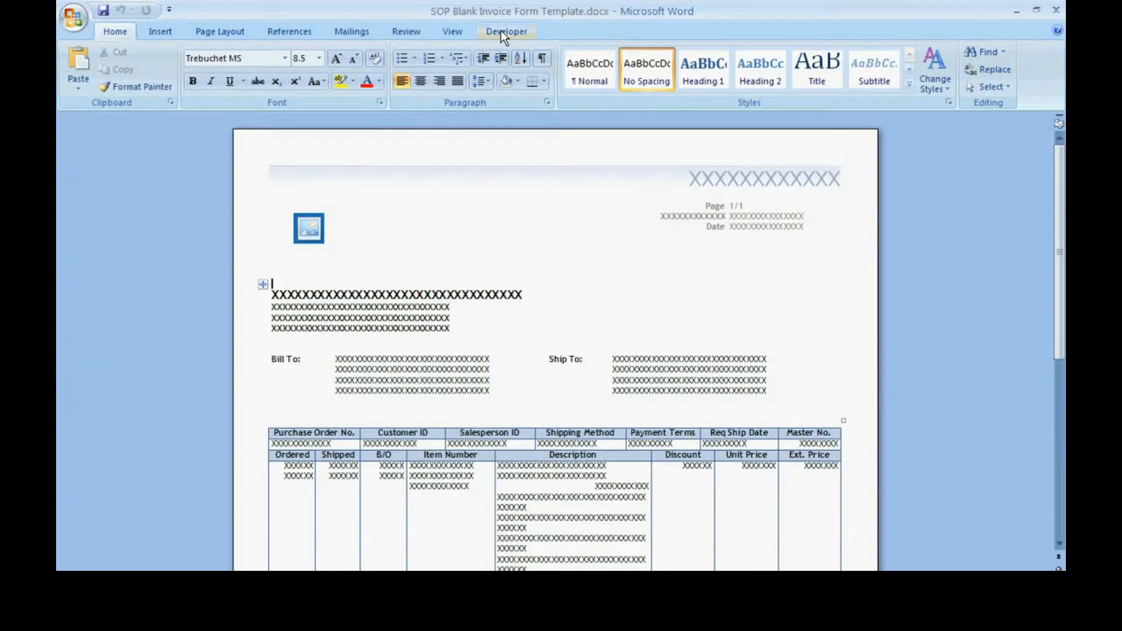
left_click(500, 30)
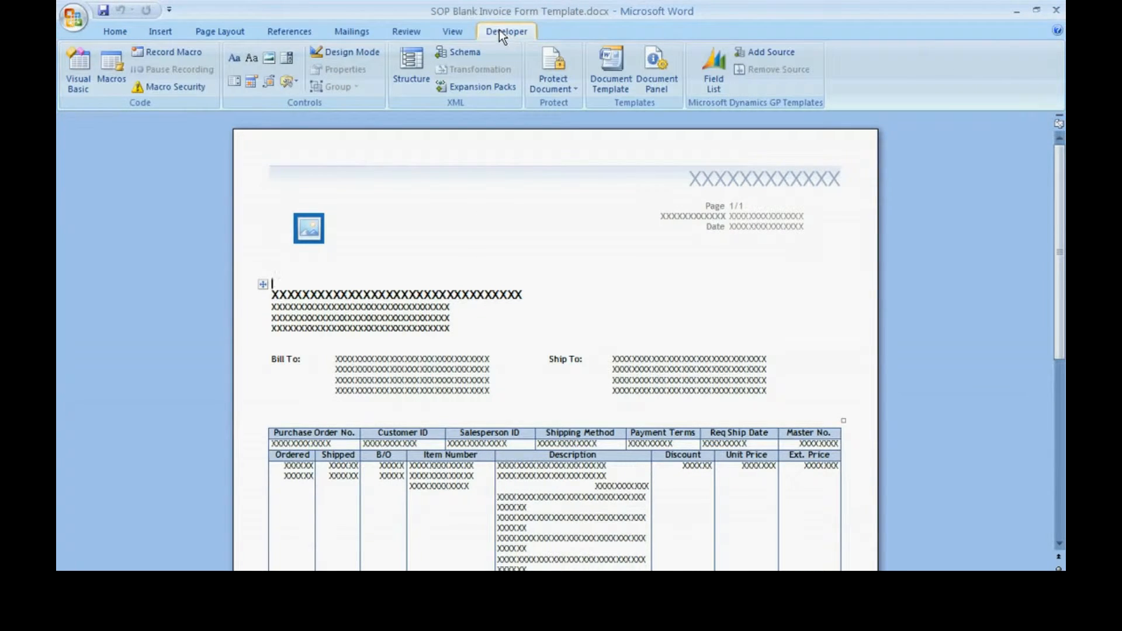
left_click(711, 76)
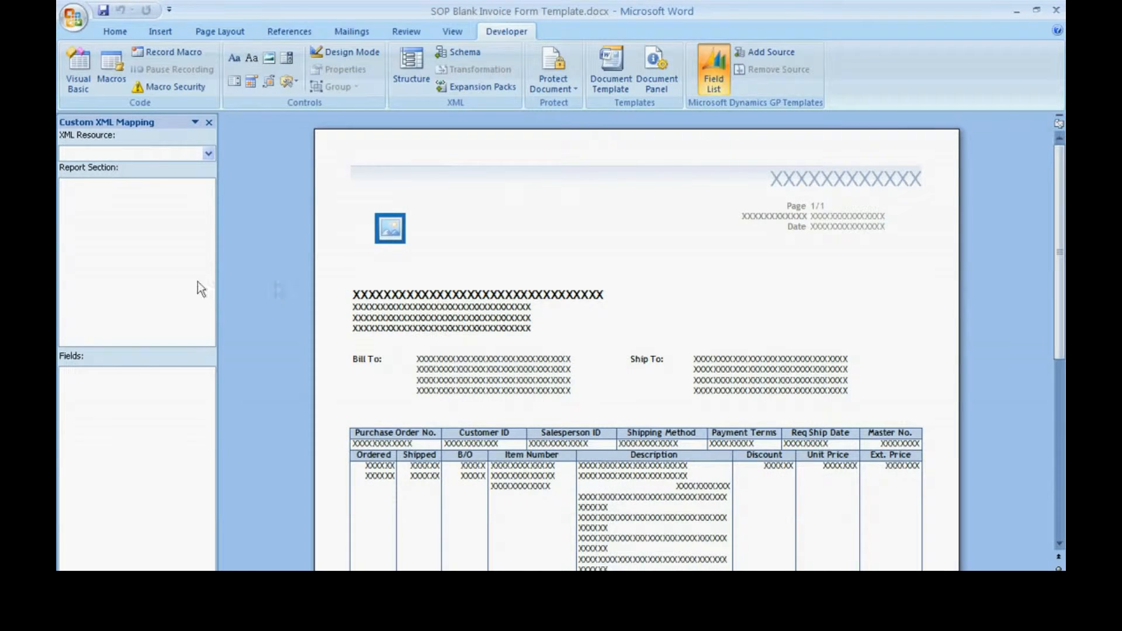
left_click(208, 153)
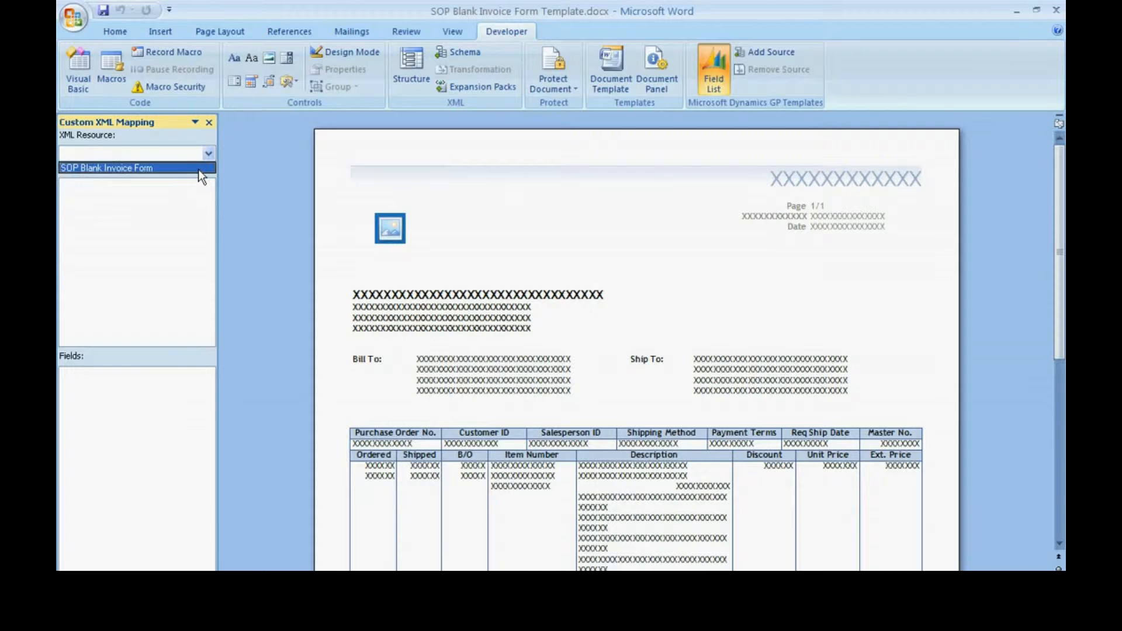
left_click(198, 168)
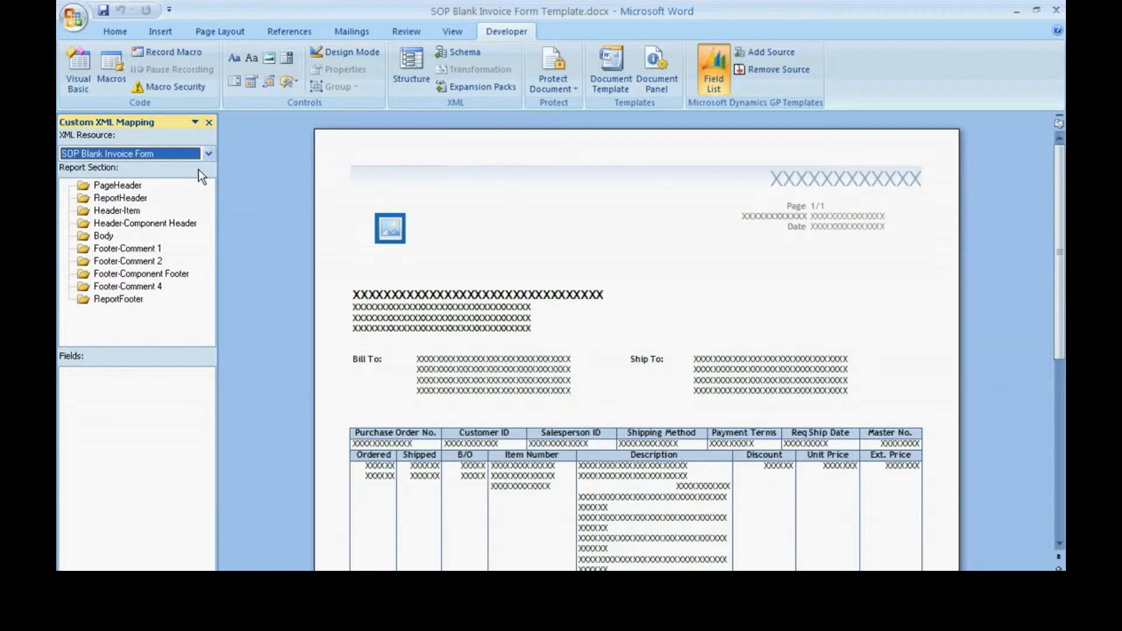
left_click(133, 199)
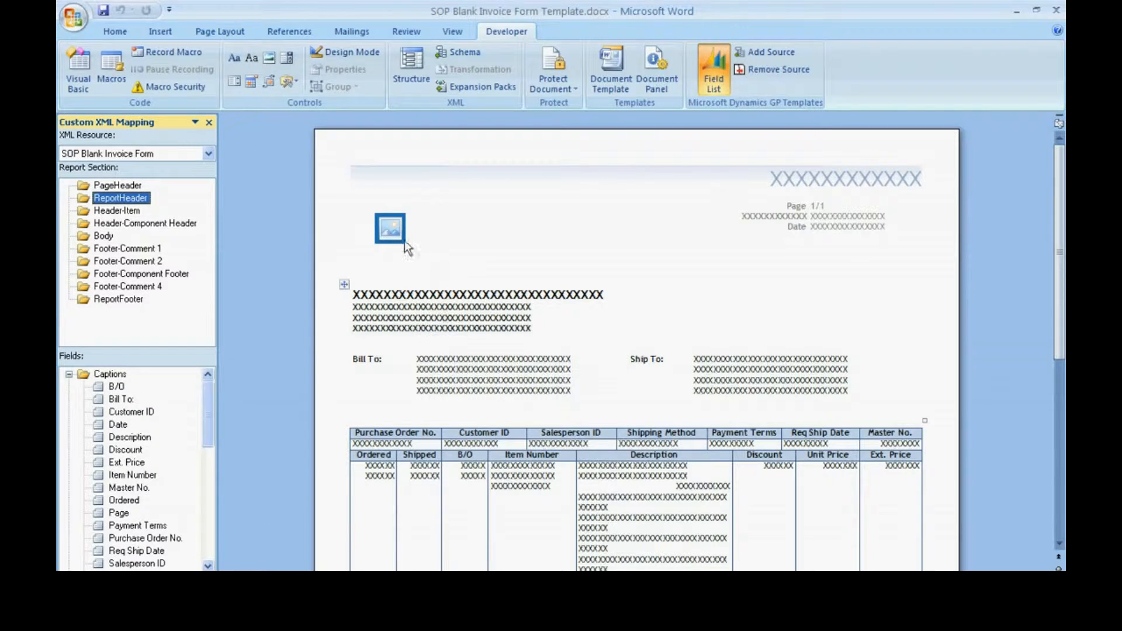
Insert Rhapsody.jpg from Network Drive (Y:) into the company logo placeholder and enlarge the logo slightly.
left_click(390, 228)
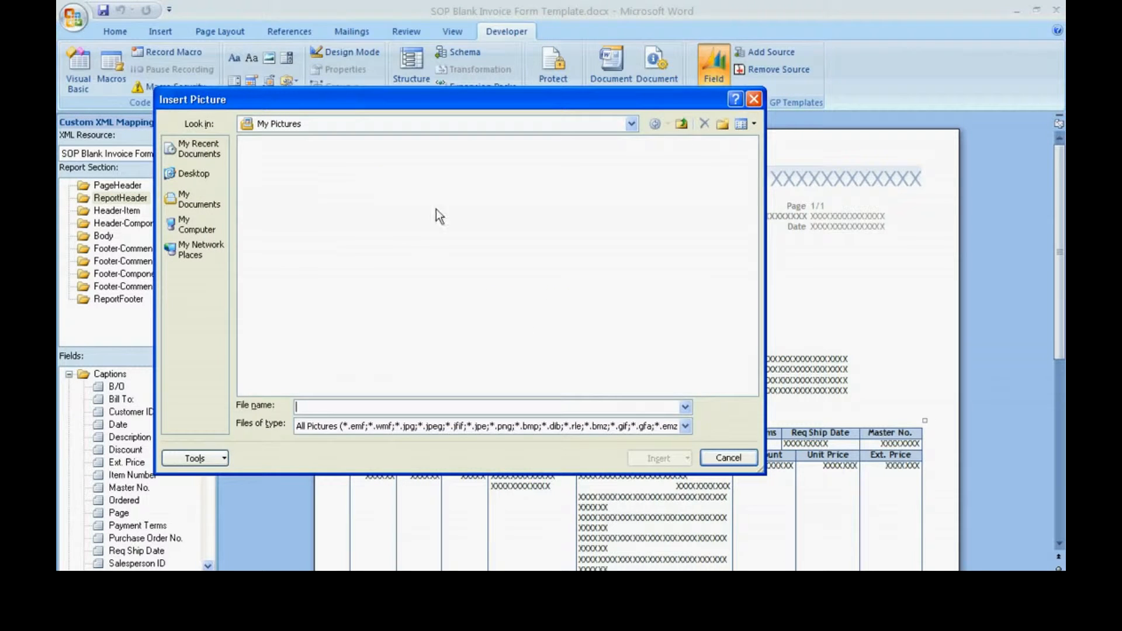
left_click(630, 123)
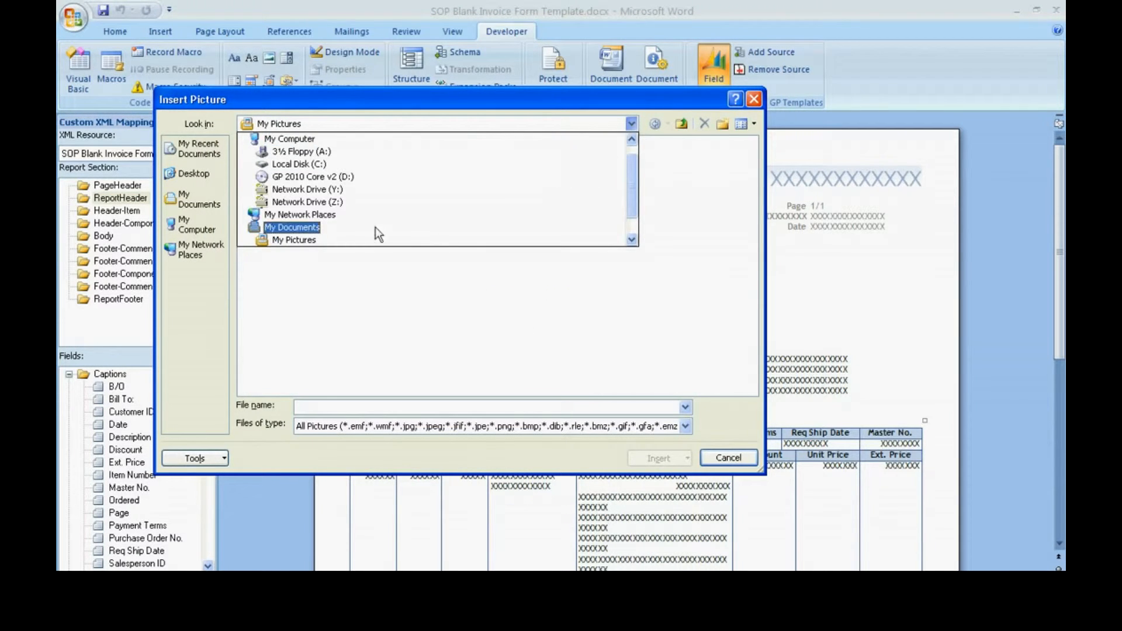
left_click(316, 189)
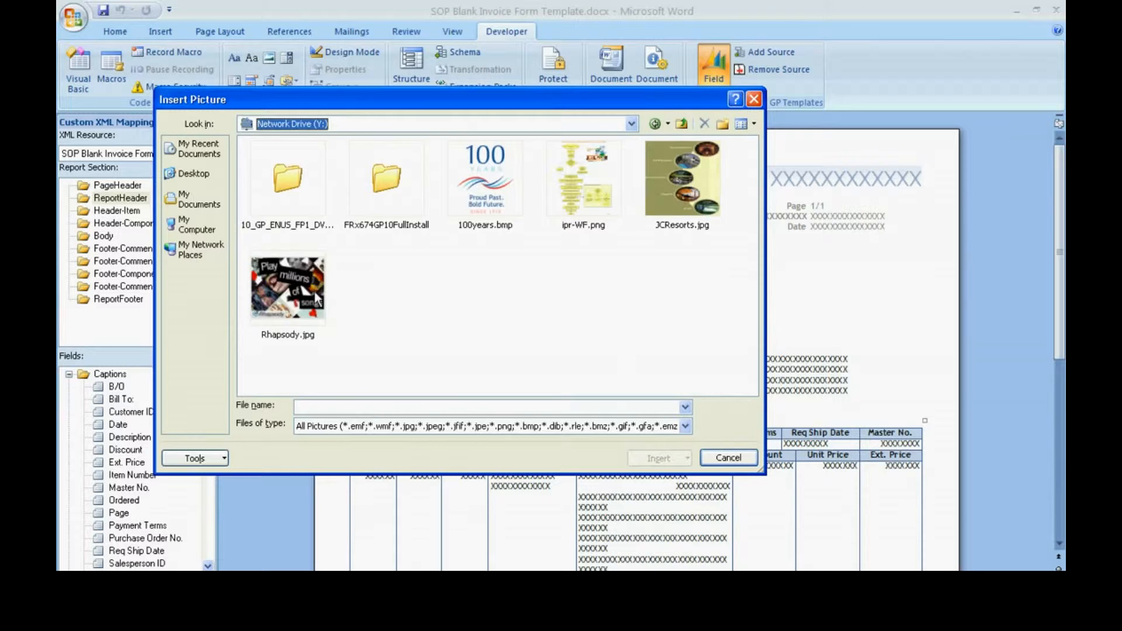
double_click(288, 293)
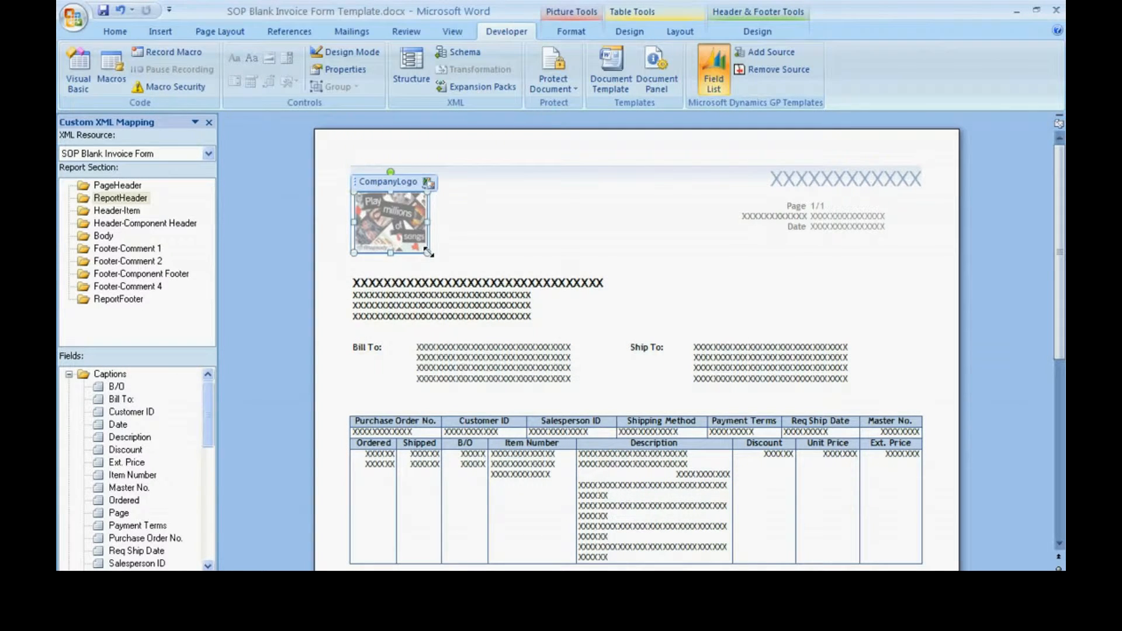
left_click_drag(428, 253, 457, 278)
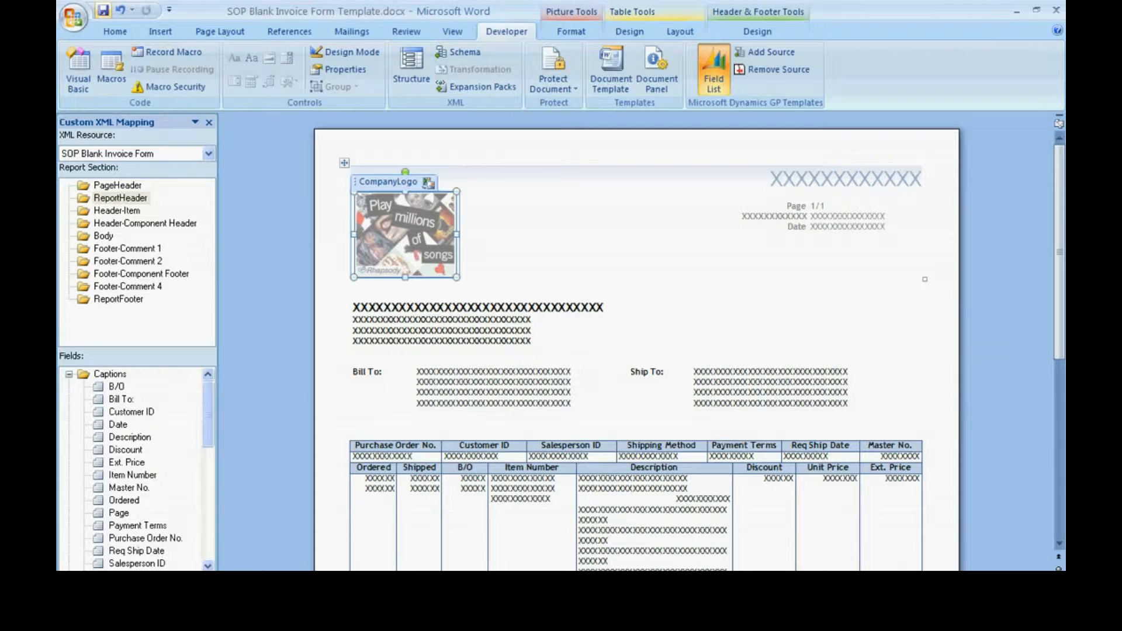
Save the document as SOP Blank Invoice Form Template AaronFitz.docx in C:\WordForms, replacing the existing file, and close Word.
left_click(73, 17)
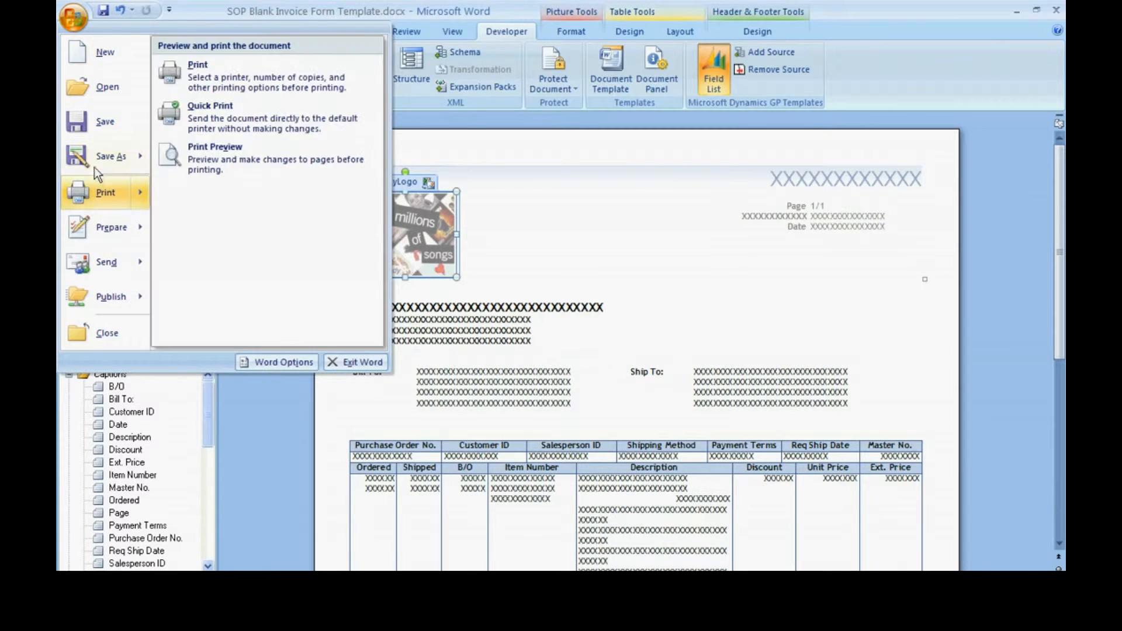
left_click(91, 158)
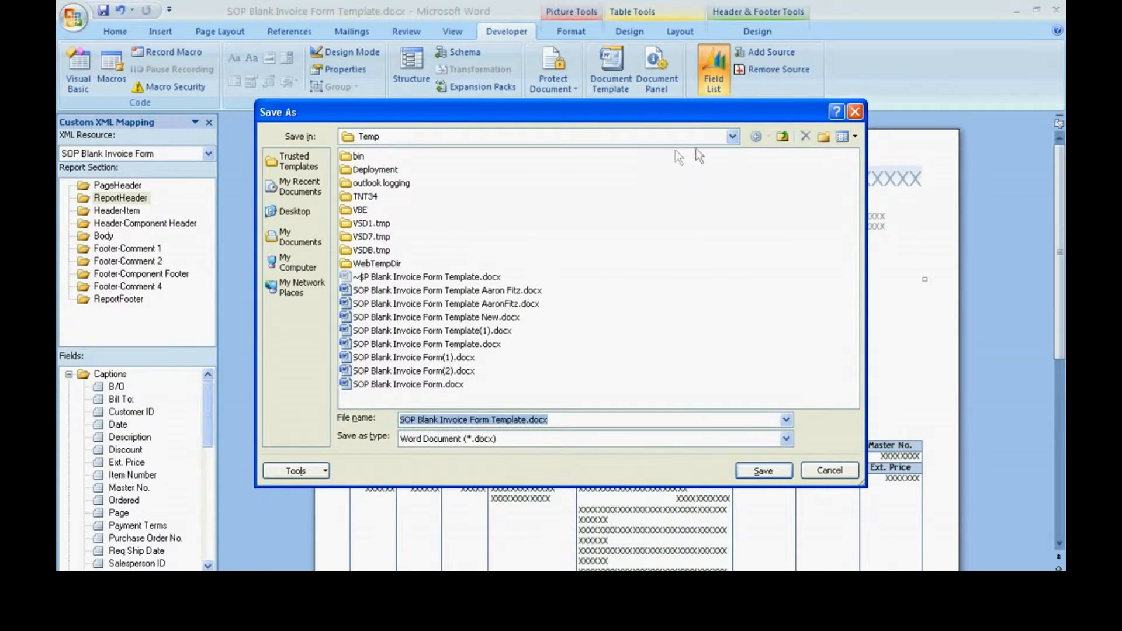
left_click(734, 136)
left_click(398, 154)
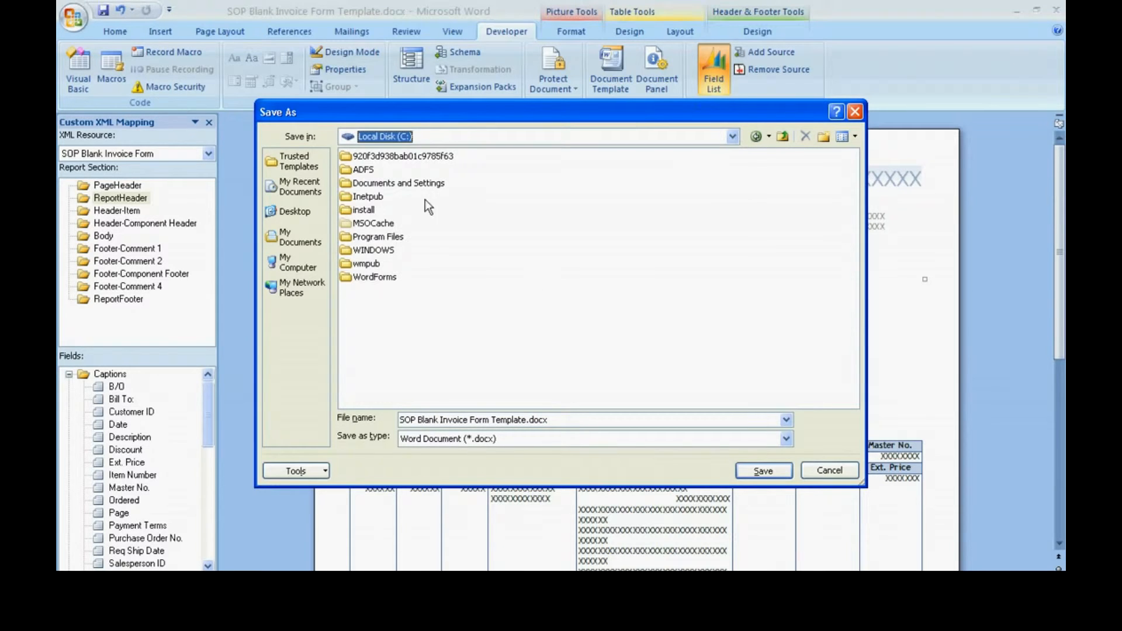
double_click(375, 278)
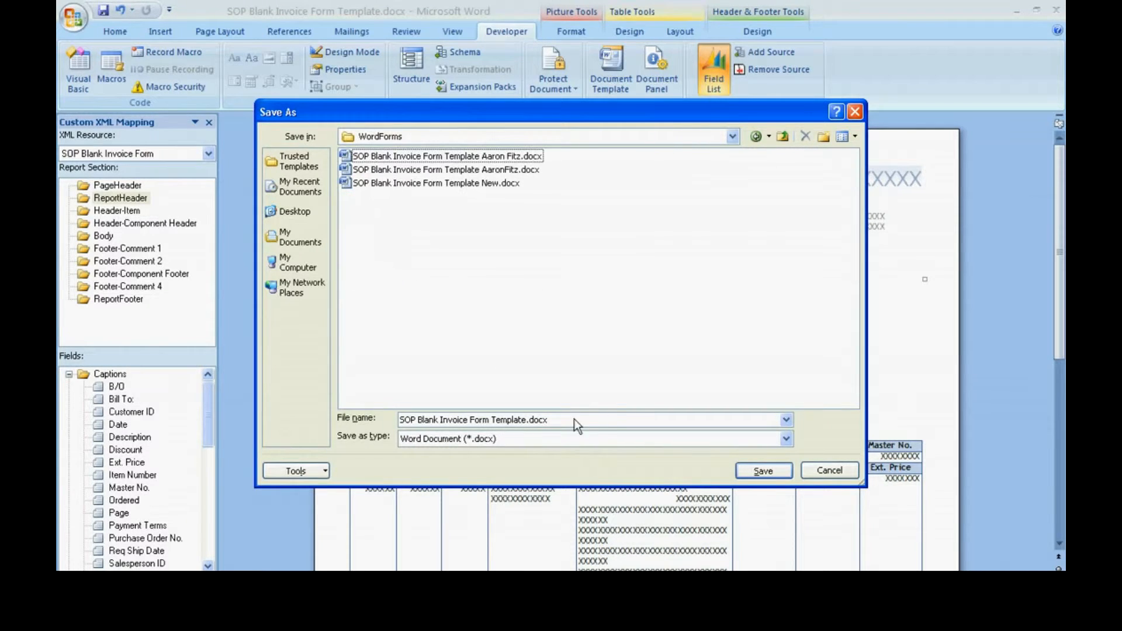
left_click(527, 420)
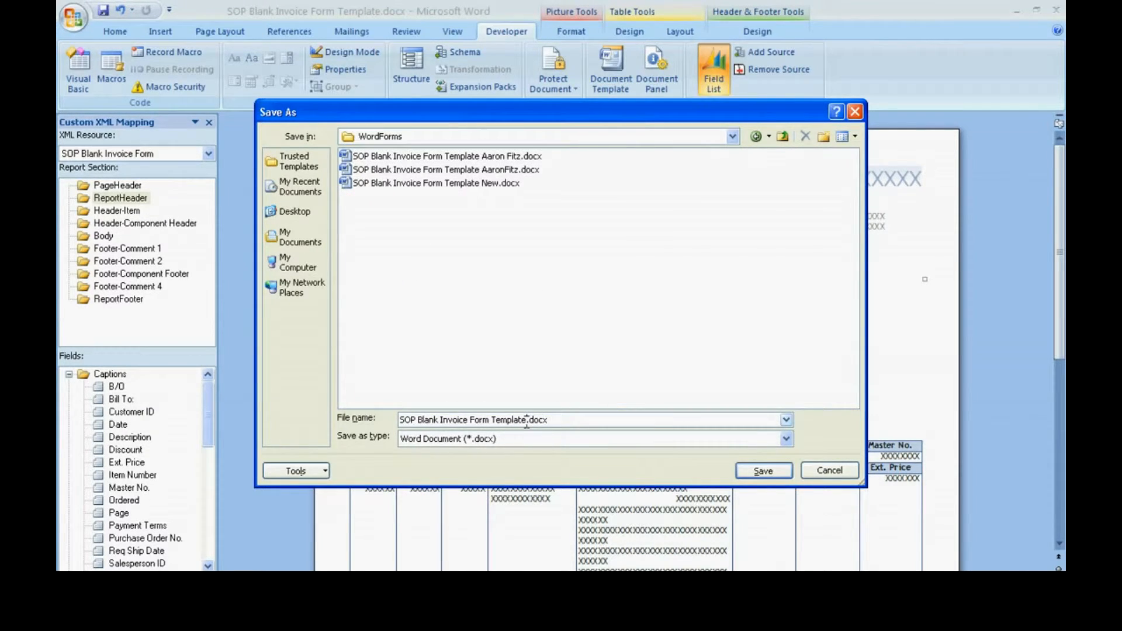
type("AaronFitz")
left_click(527, 419)
left_click(759, 473)
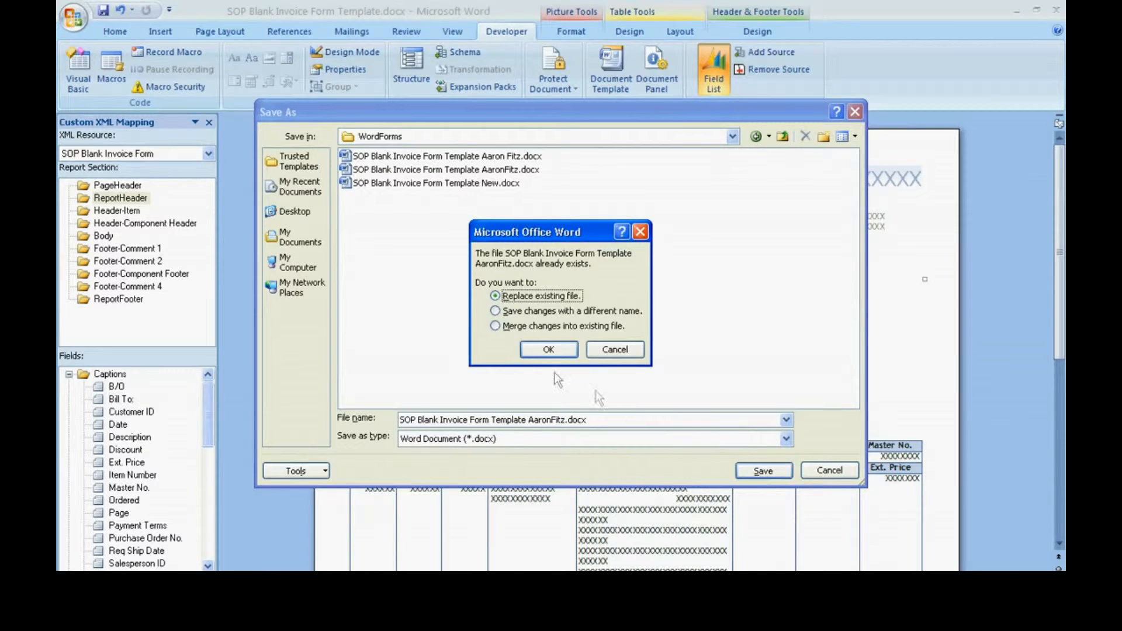
left_click(537, 352)
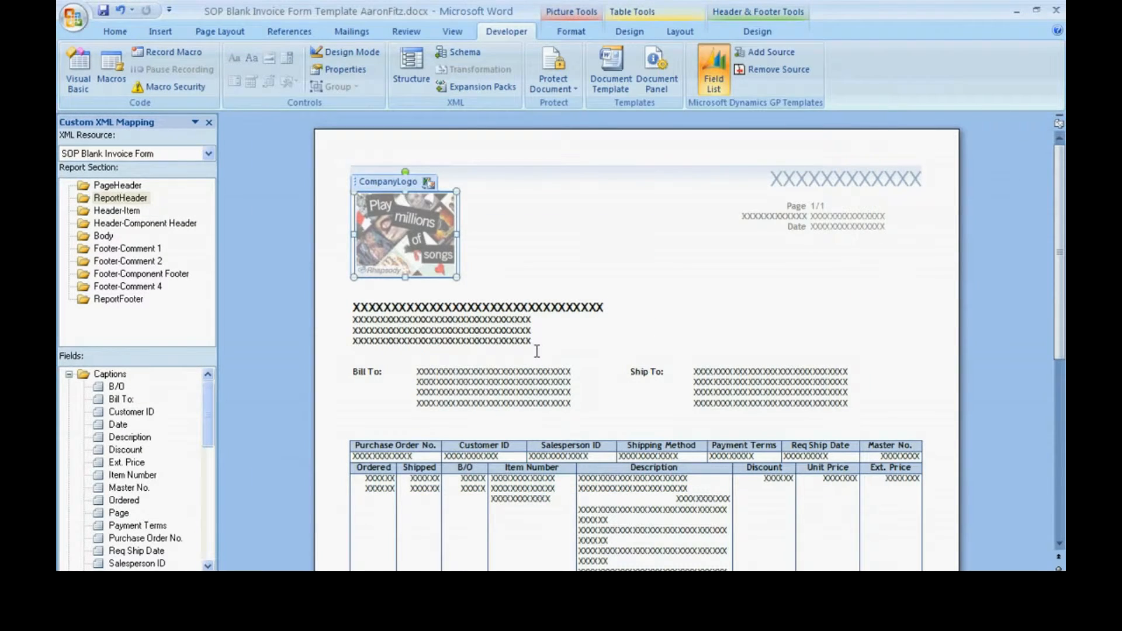
left_click(1061, 13)
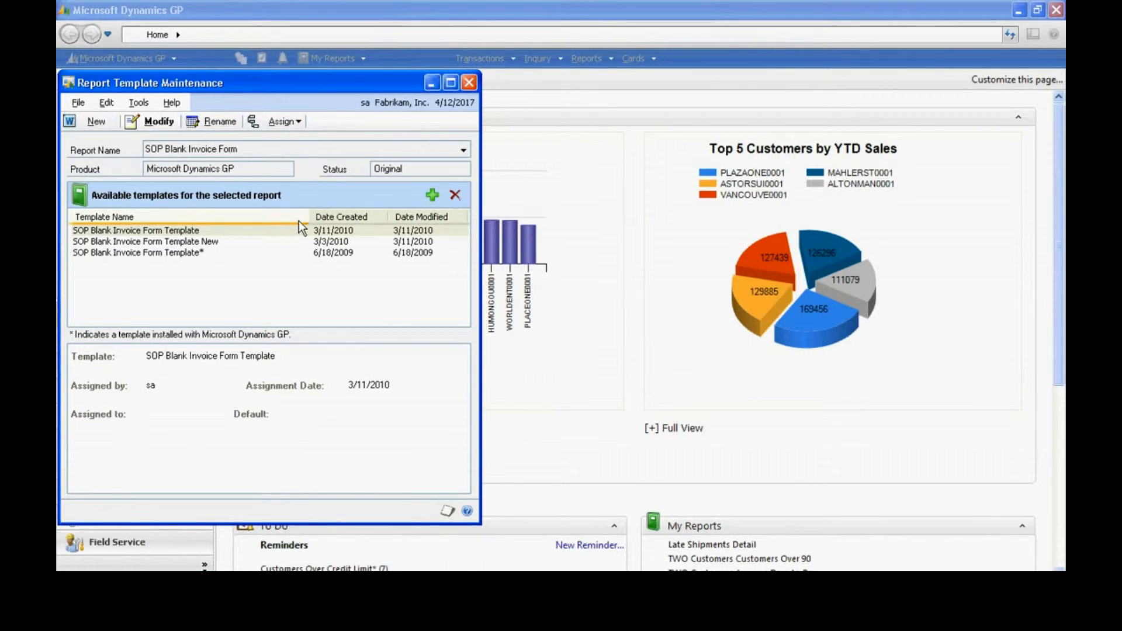
Add SOP Blank Invoice Form Template AaronFitz.docx to the report's available templates and assign it to the company Fabrikam, Inc.
left_click(432, 195)
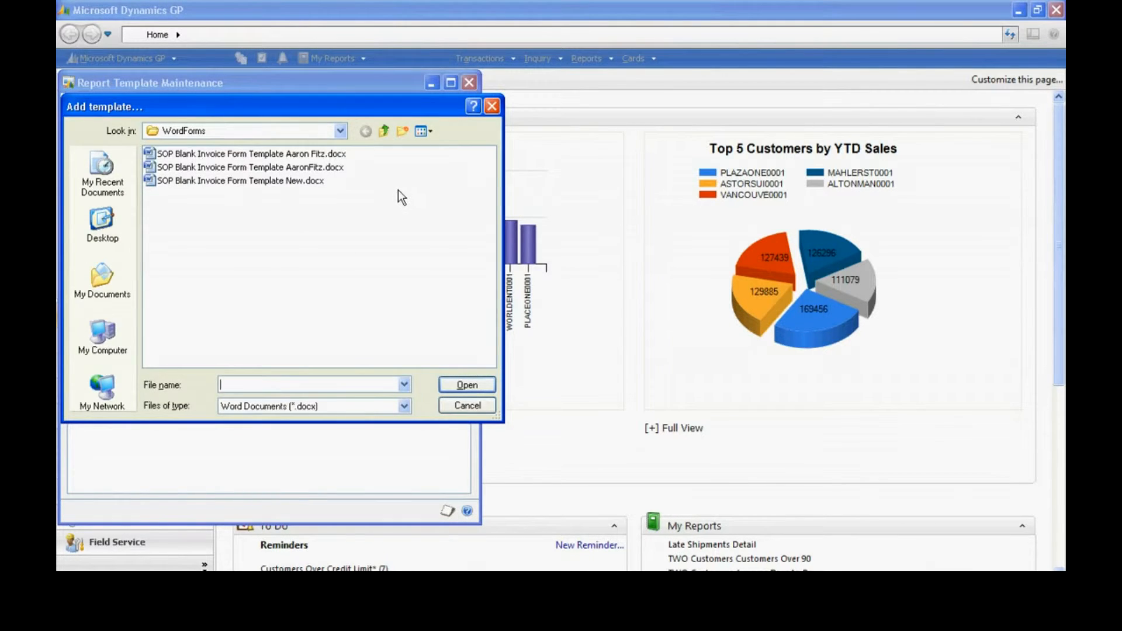
double_click(321, 168)
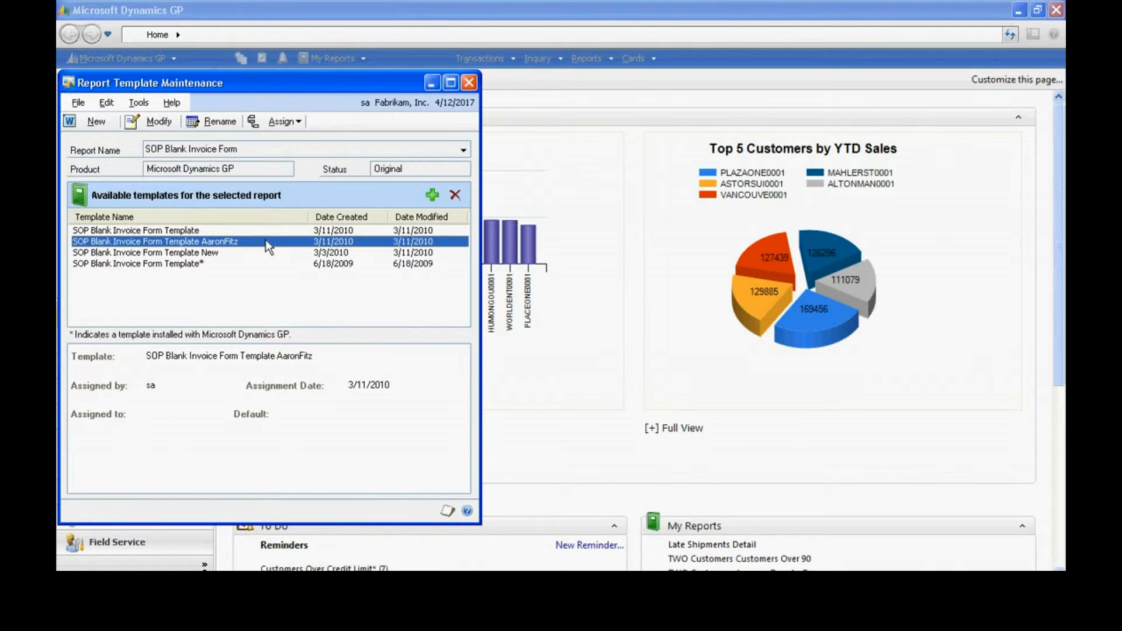
left_click(285, 122)
left_click(283, 139)
left_click(382, 251)
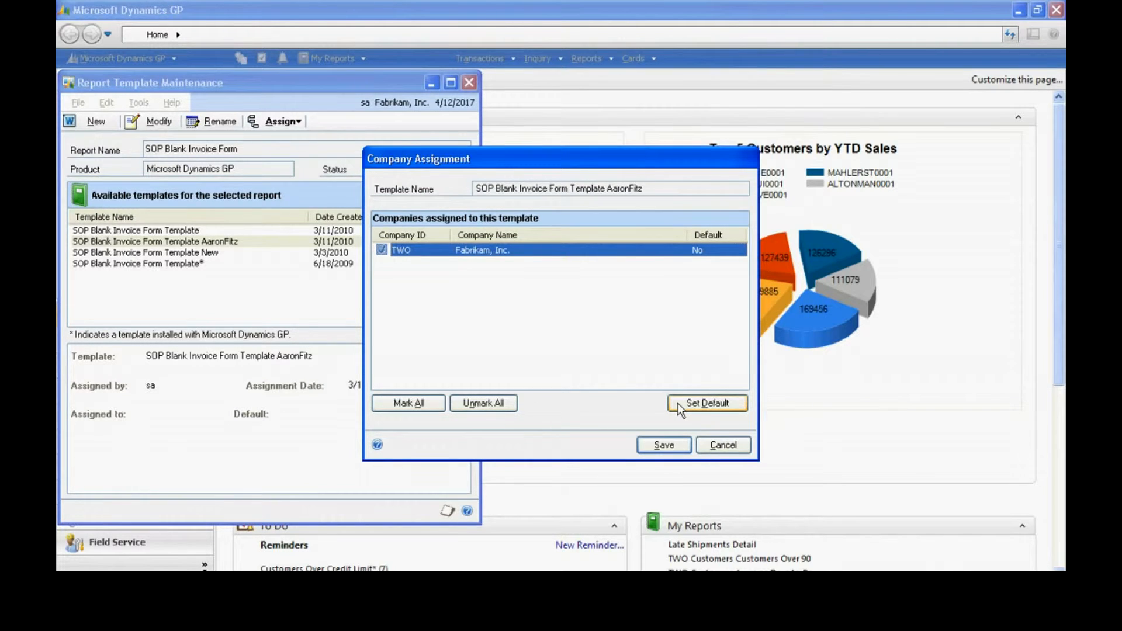
left_click(665, 445)
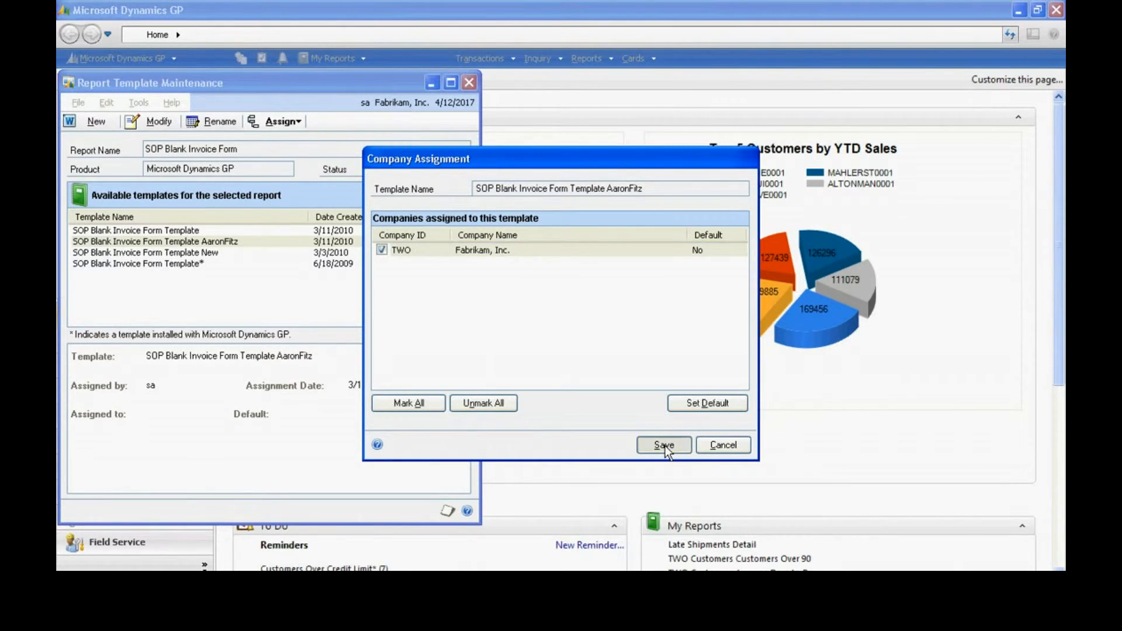
Begin adding customers to the AaronFitz template's customer assignment, choosing Customer ID as the criterion to add by.
left_click(280, 122)
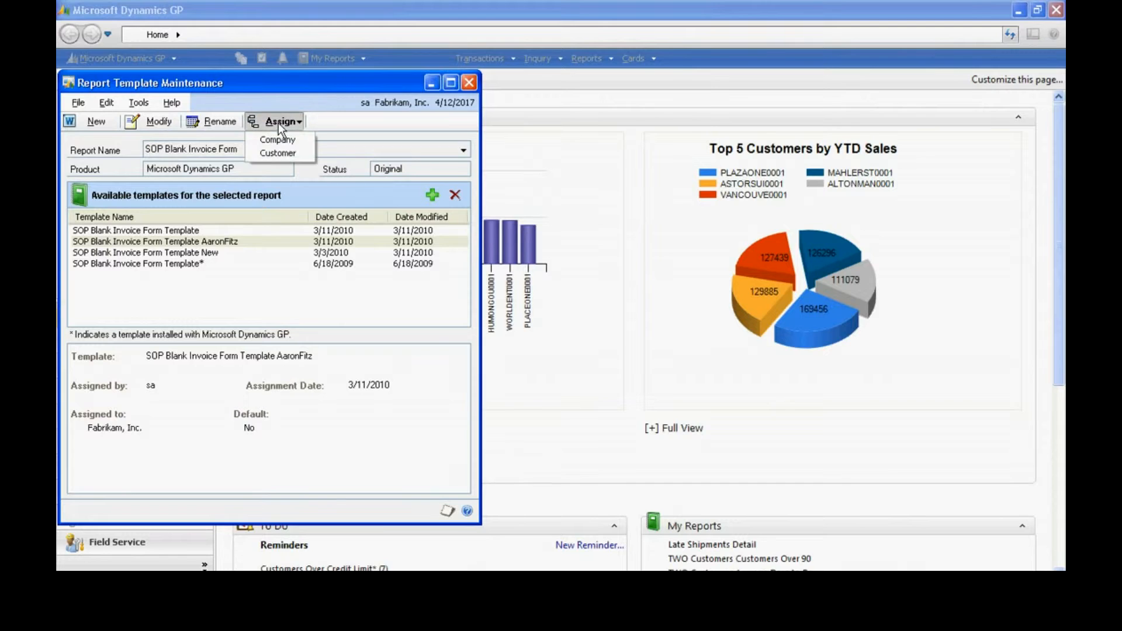
left_click(280, 152)
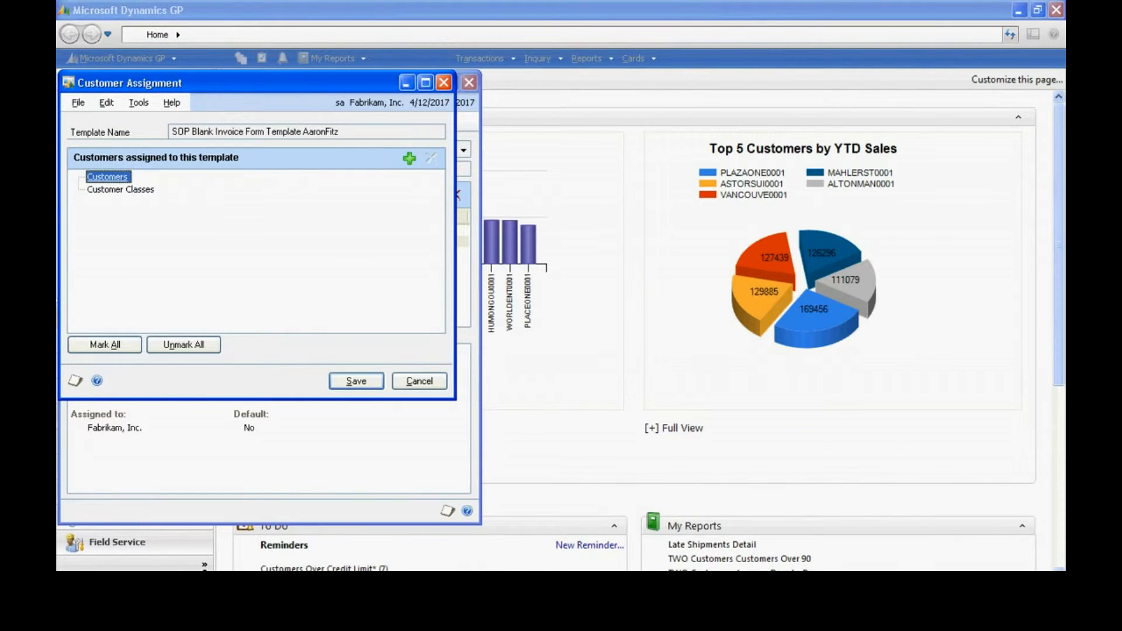
left_click(409, 157)
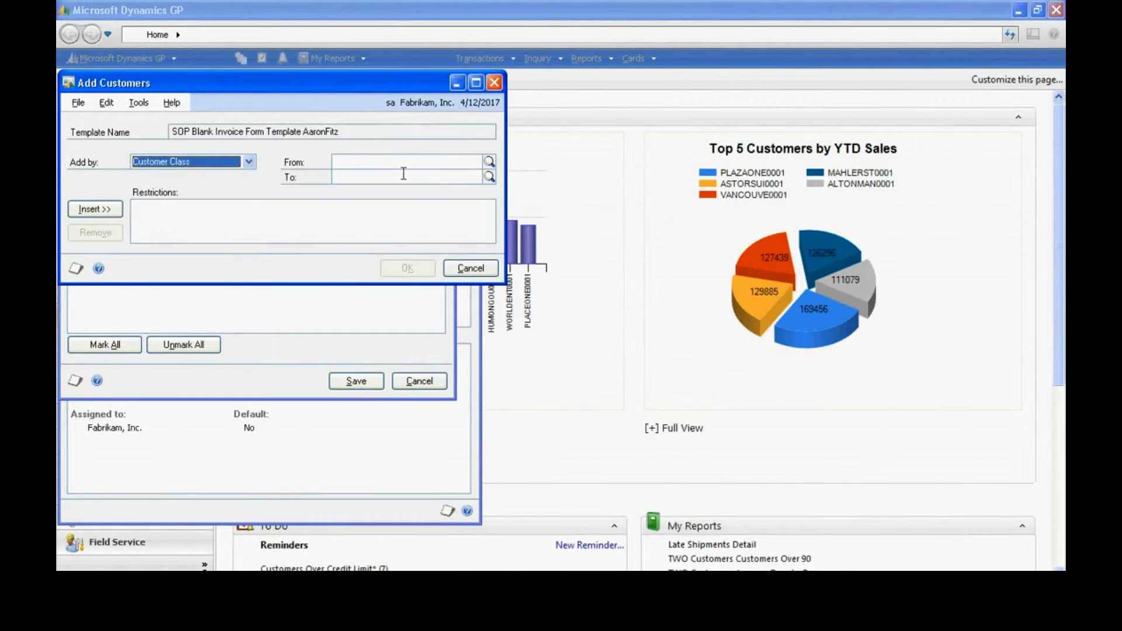
left_click(249, 162)
left_click(241, 173)
Insert a customer restriction whose range starts and ends with Aaron Fitz Electrical's customer ID.
left_click(356, 162)
type("AA")
key("Tab")
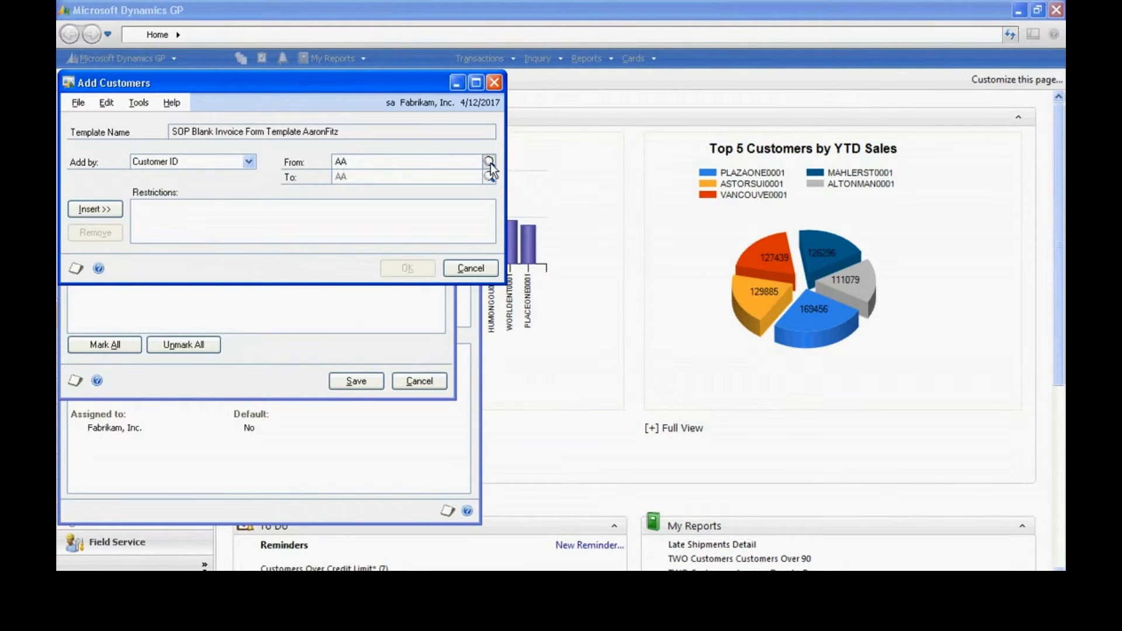
left_click(489, 164)
double_click(240, 253)
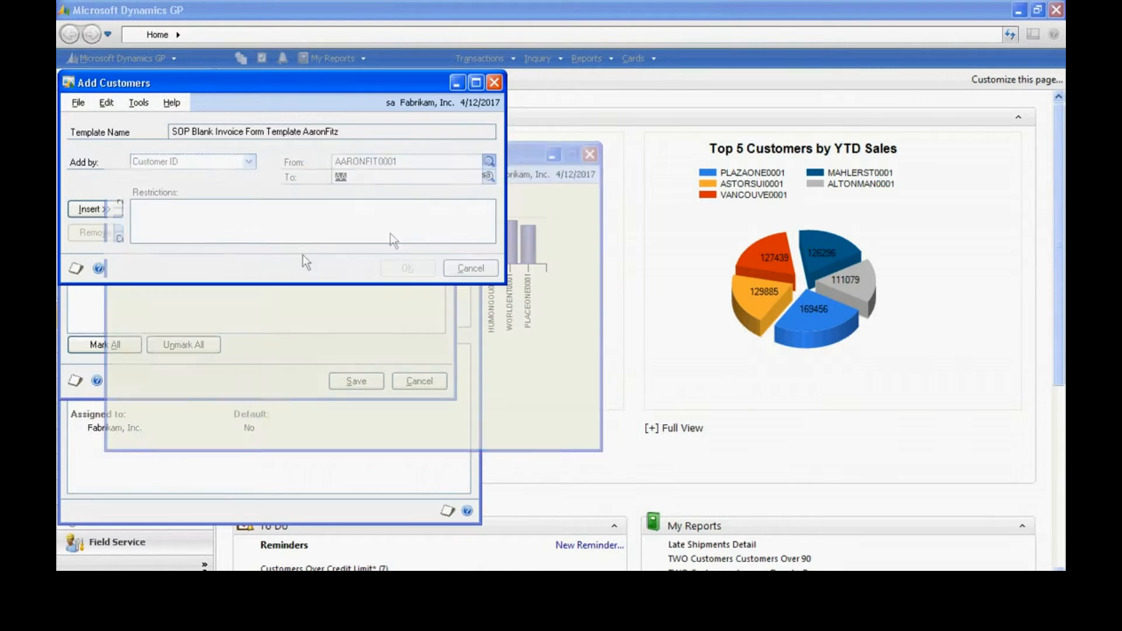
left_click(488, 176)
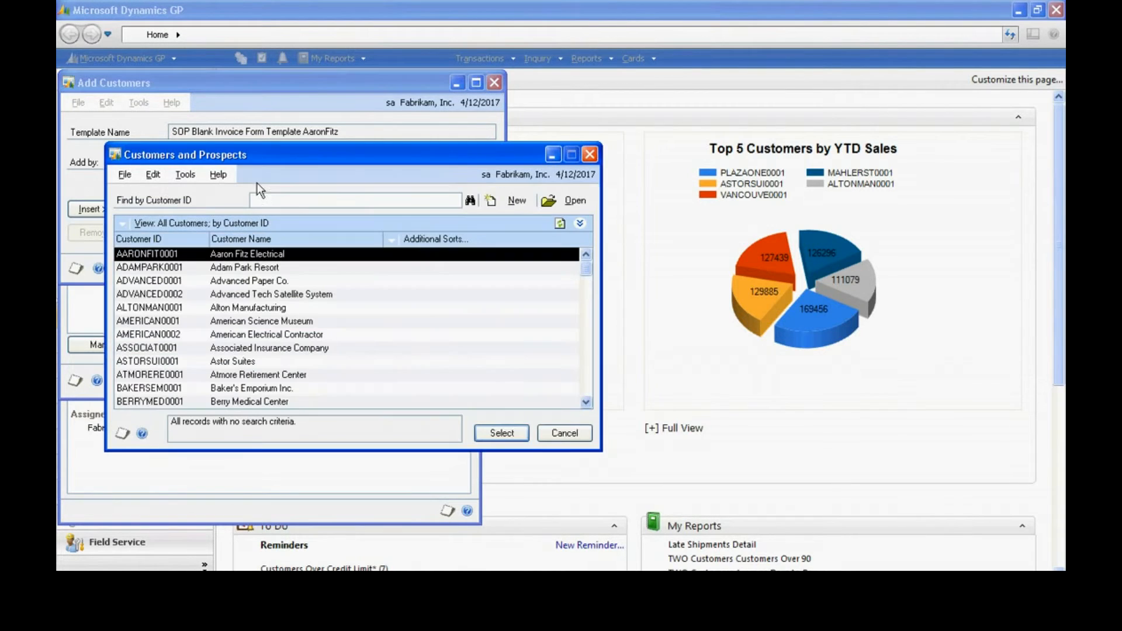
double_click(207, 255)
left_click(94, 209)
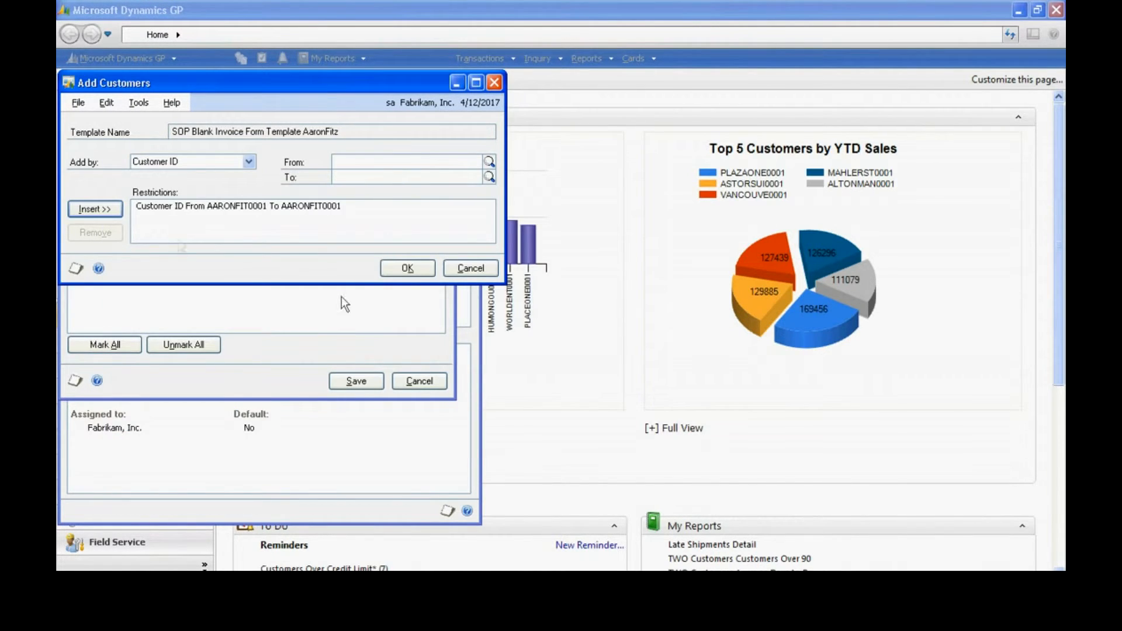
Apply the customer restriction, save the customer assignment and close Report Template Maintenance.
left_click(408, 268)
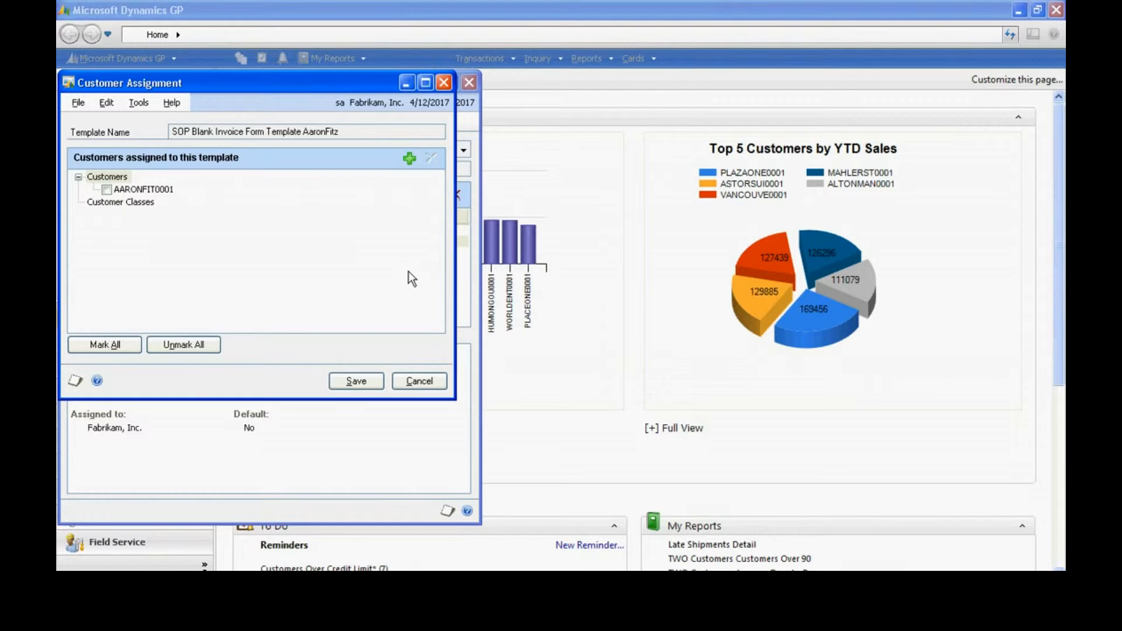
left_click(363, 382)
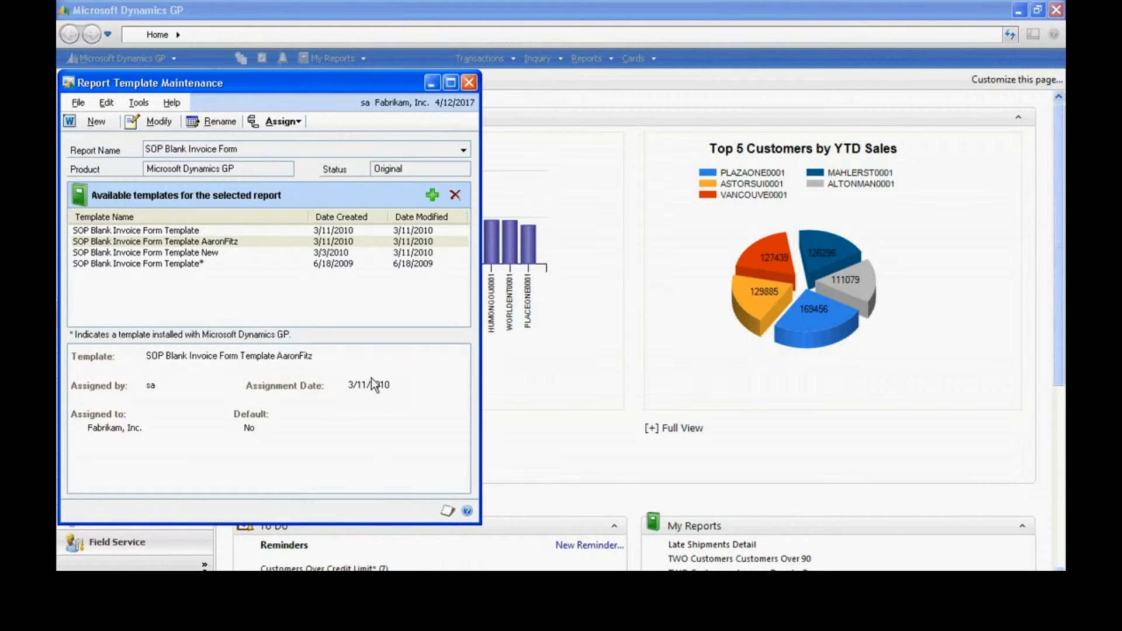
left_click(468, 84)
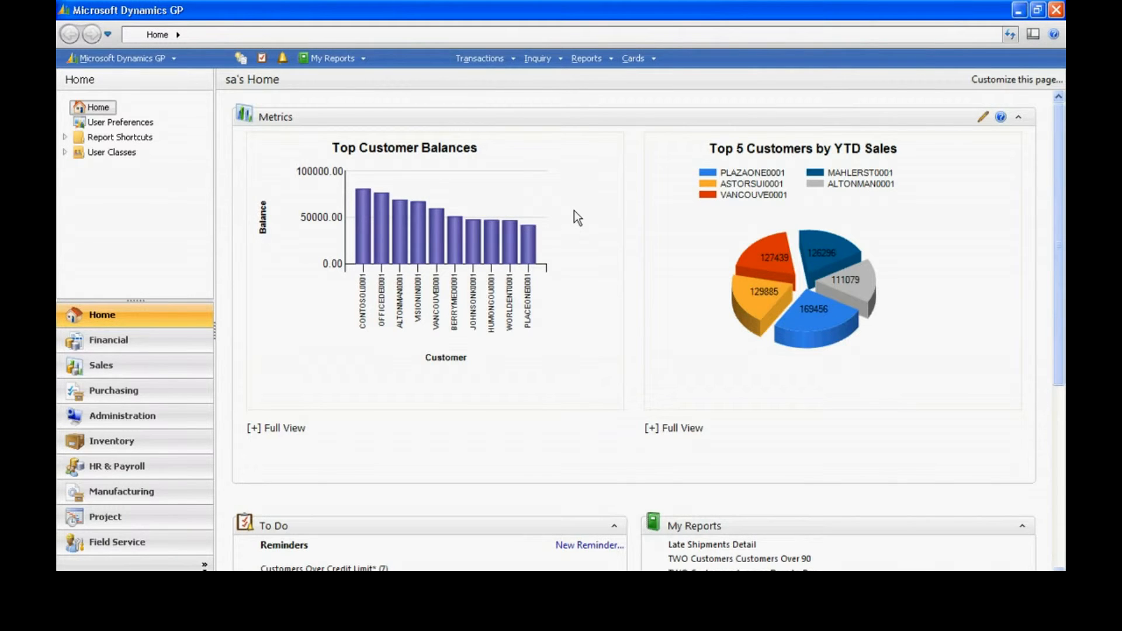
Open Sales Transaction Entry and set the document type to Invoice.
left_click(483, 60)
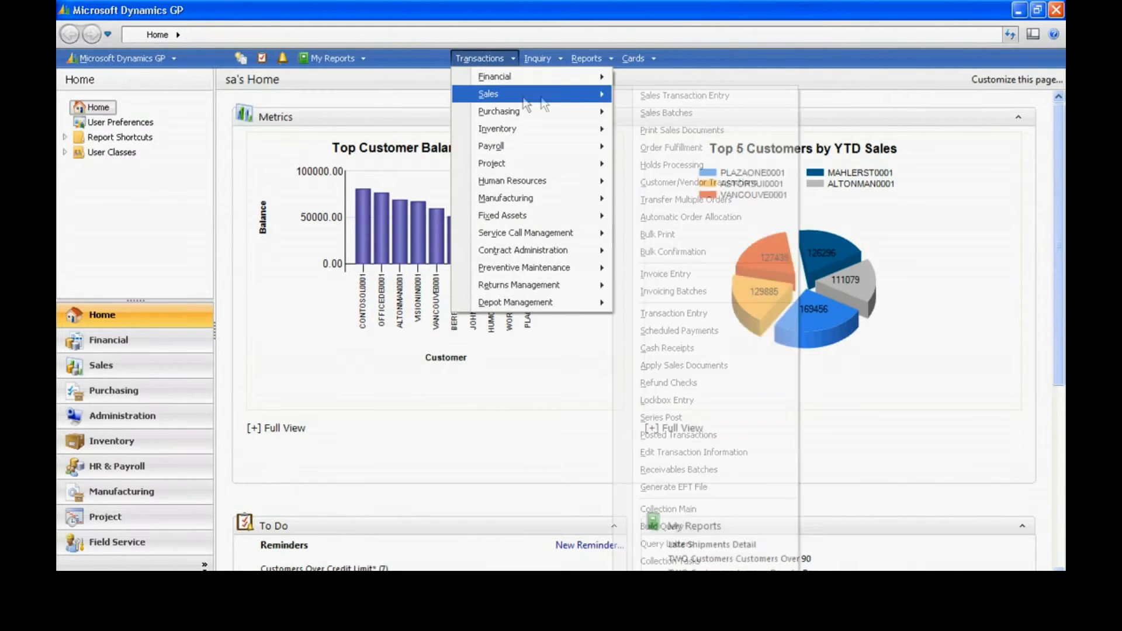
left_click(637, 94)
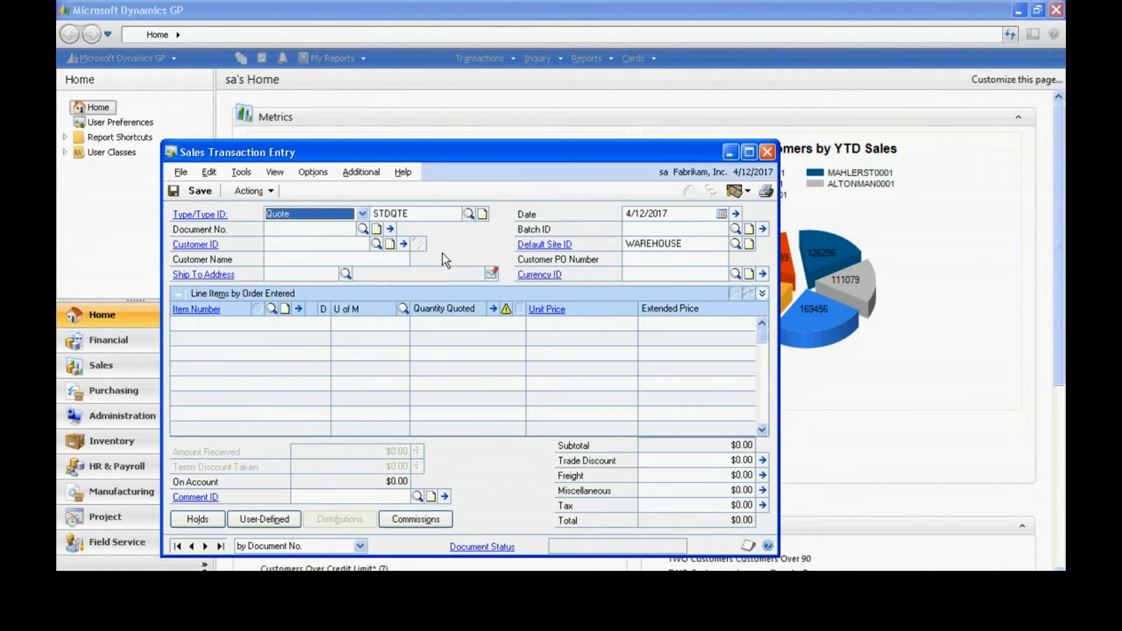
left_click(363, 213)
left_click(339, 261)
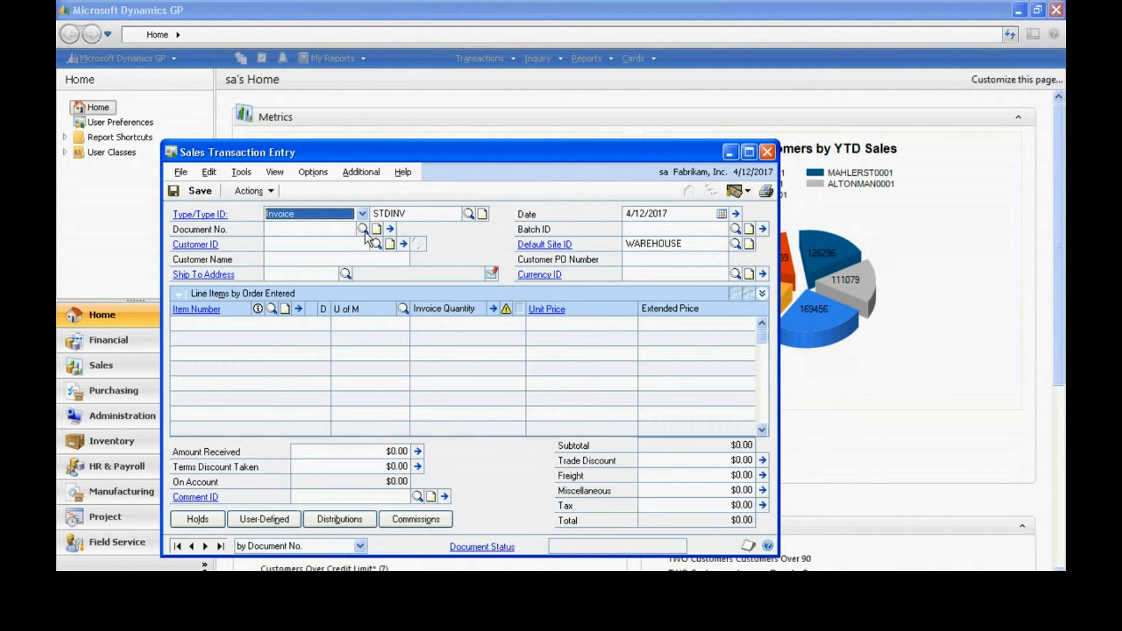
Look up the invoice documents sorted by customer ID and load the invoice for Aaron Fitz Electrical.
left_click(363, 229)
left_click(448, 221)
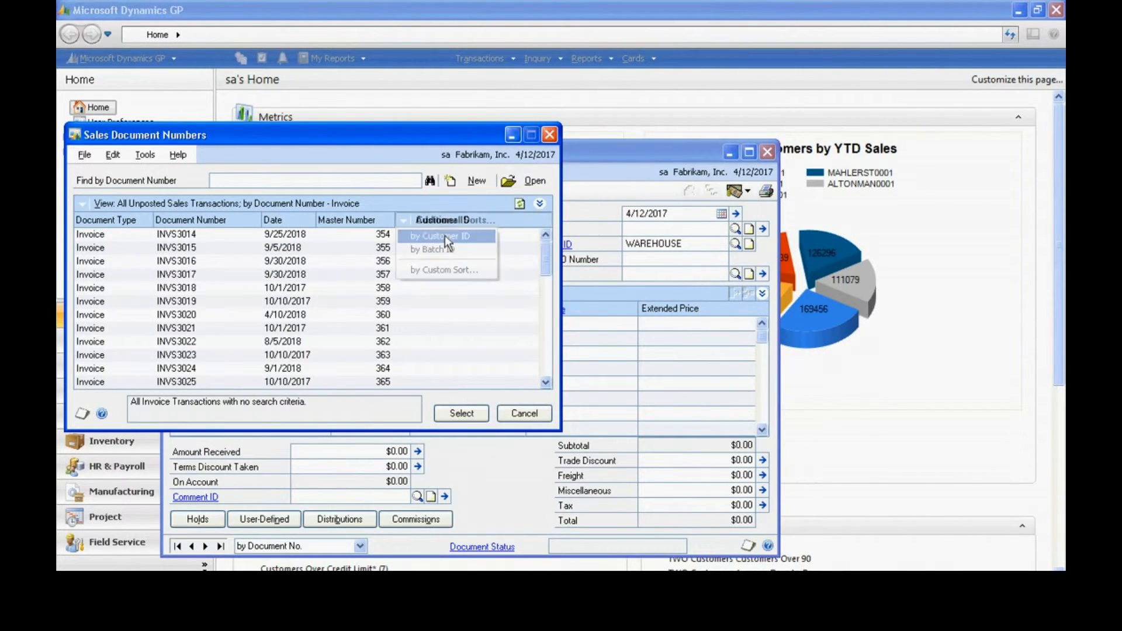
left_click(444, 235)
left_click(414, 236)
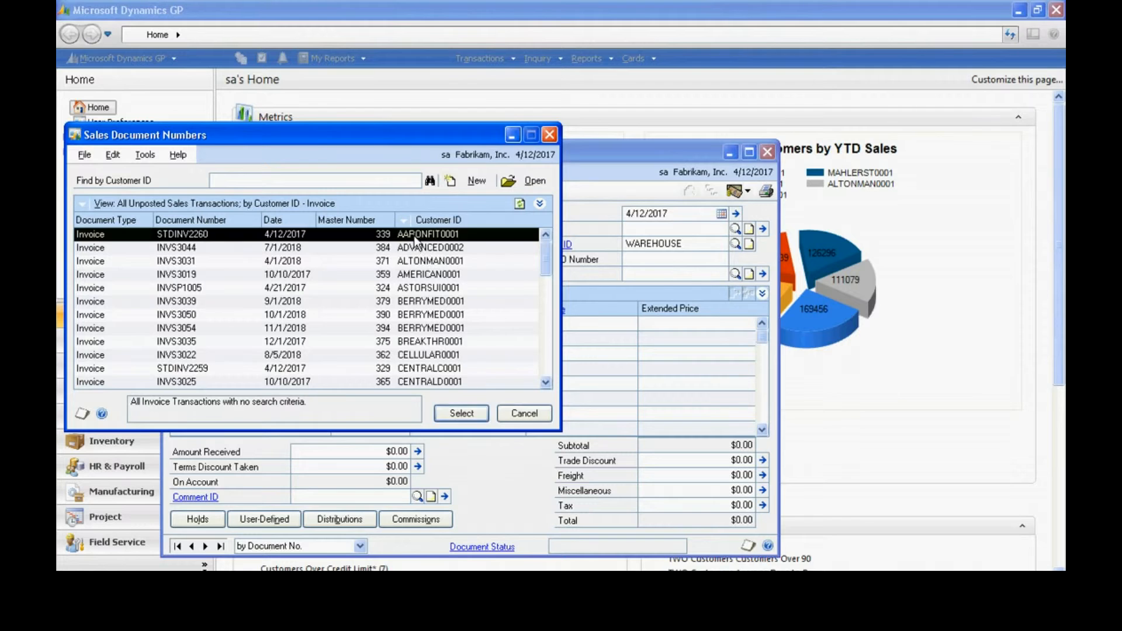
left_click(461, 413)
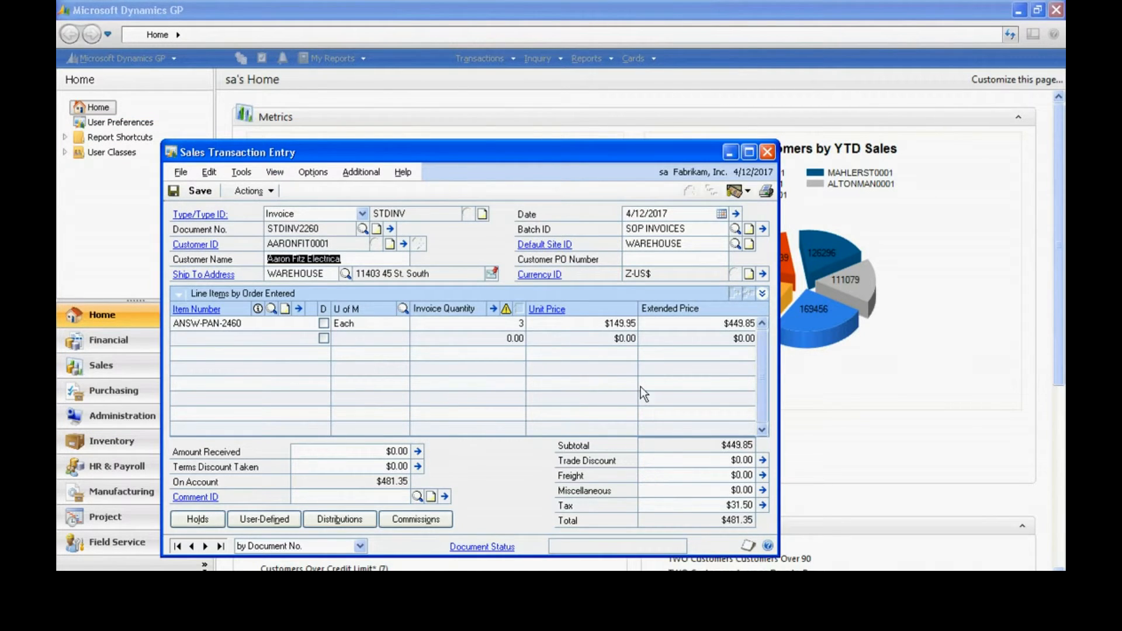
Print the sales document with Invoices included in Blank Paper format.
left_click(766, 192)
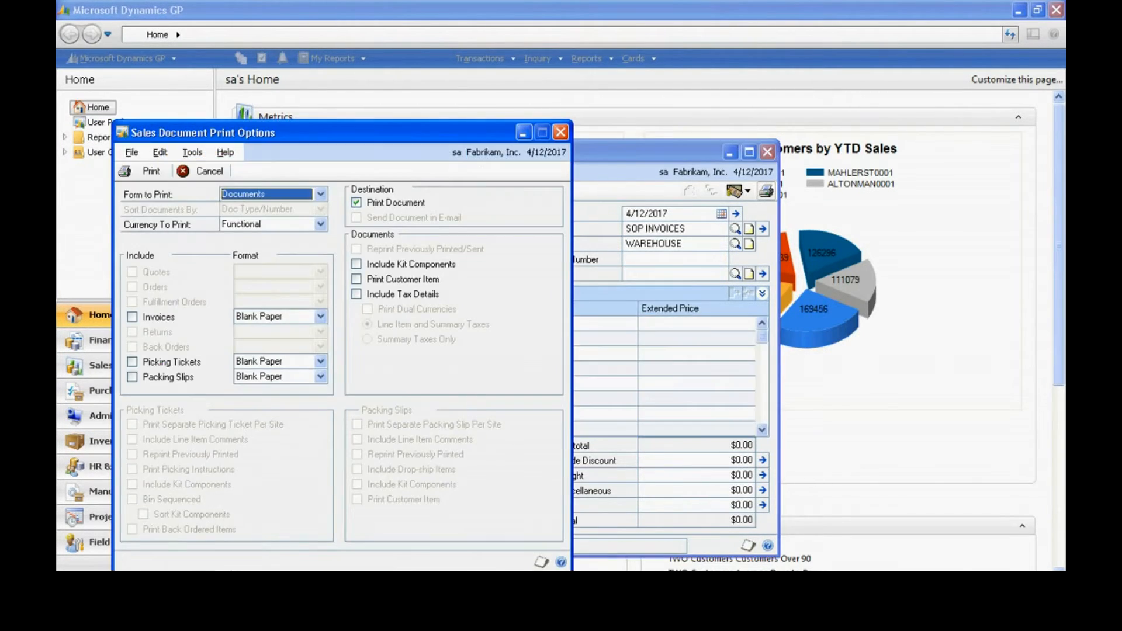
left_click(131, 318)
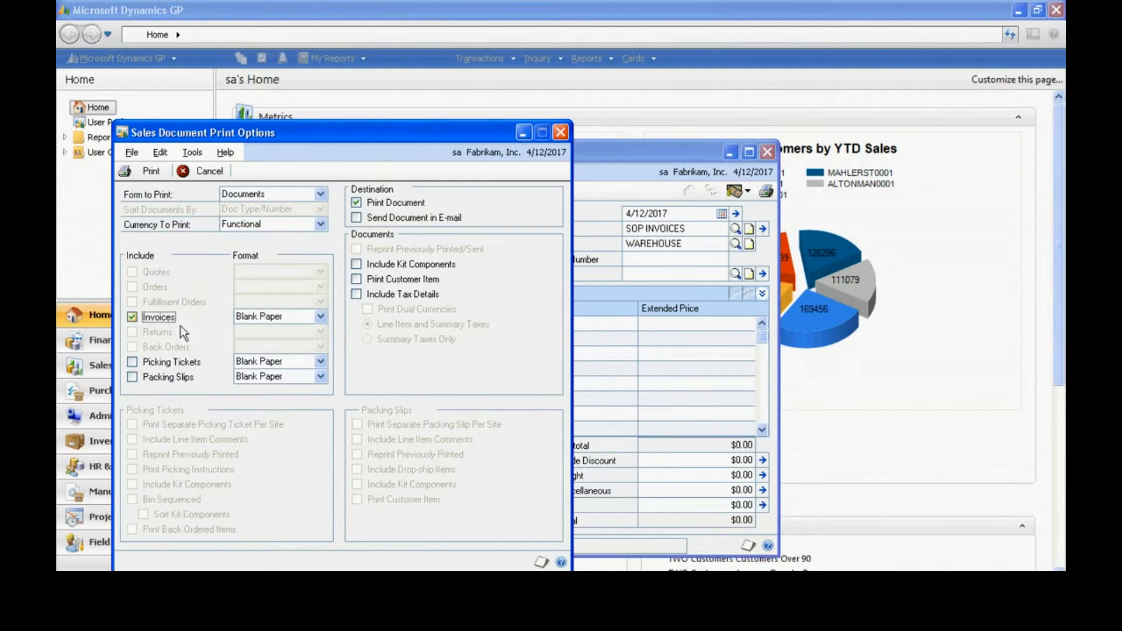
left_click(146, 174)
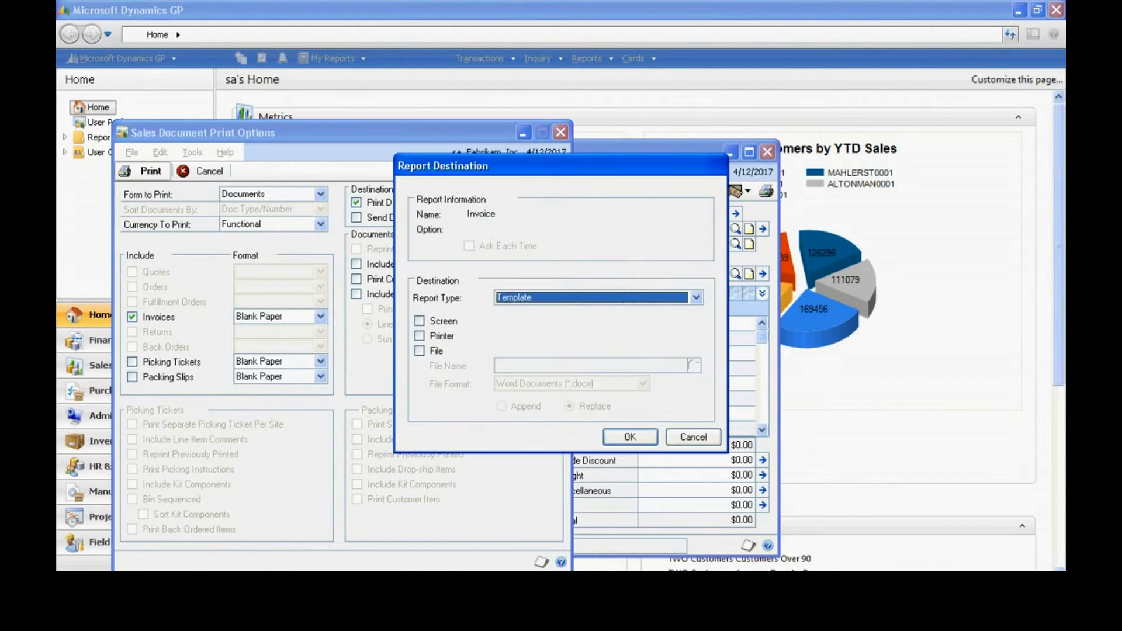
Send the invoice to the screen with the Template report type and open the header of the generated Word document.
left_click(698, 297)
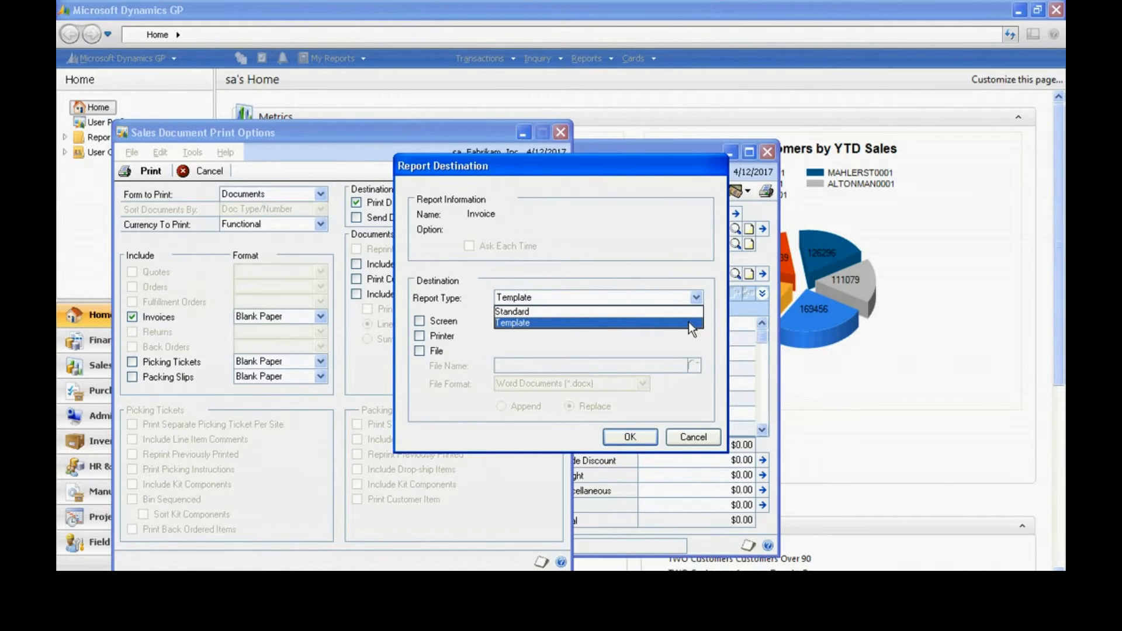
left_click(689, 323)
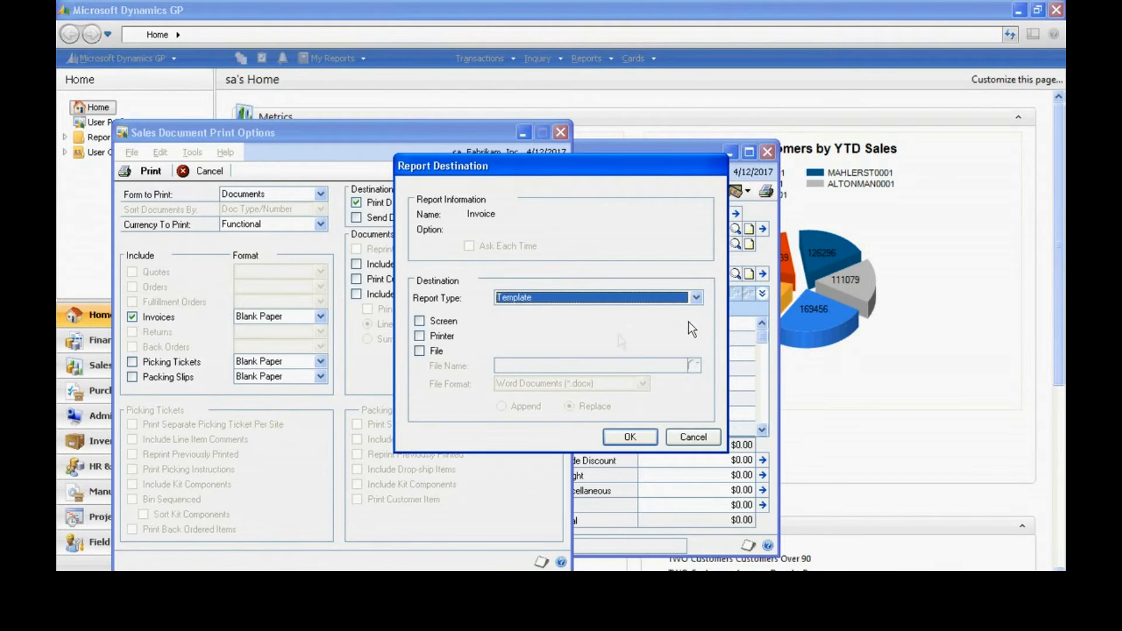
left_click(434, 324)
left_click(616, 442)
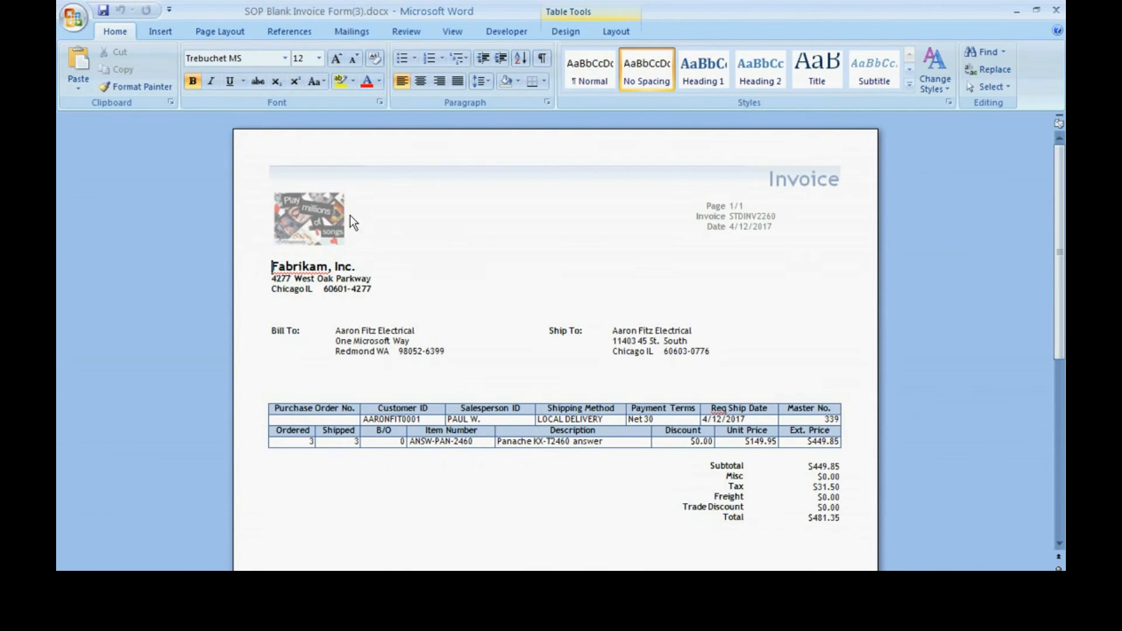
double_click(374, 224)
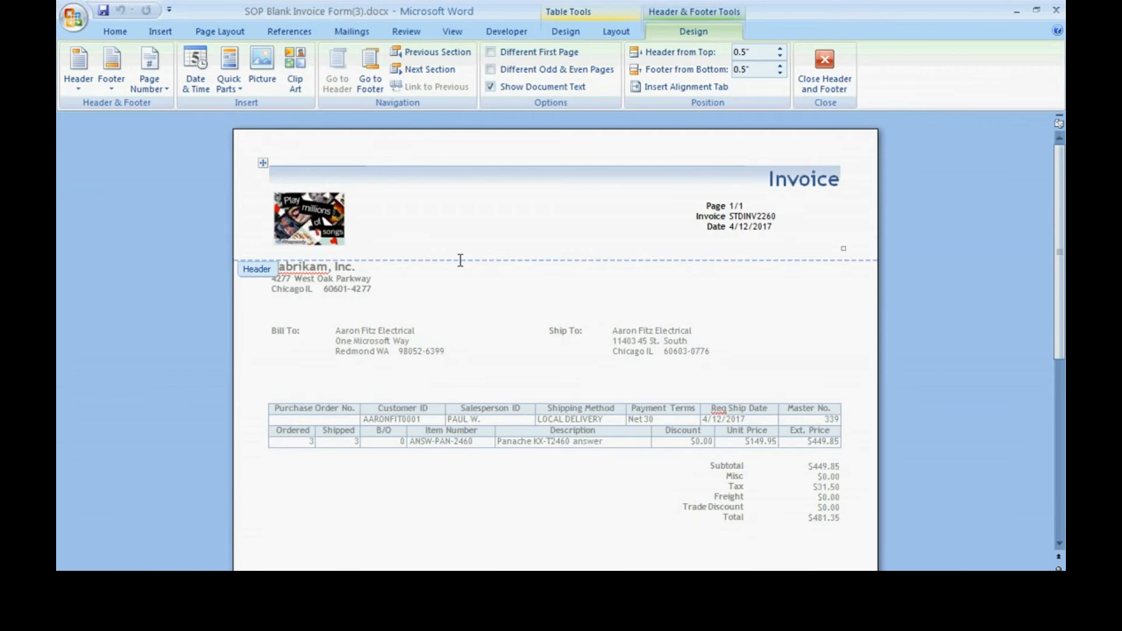